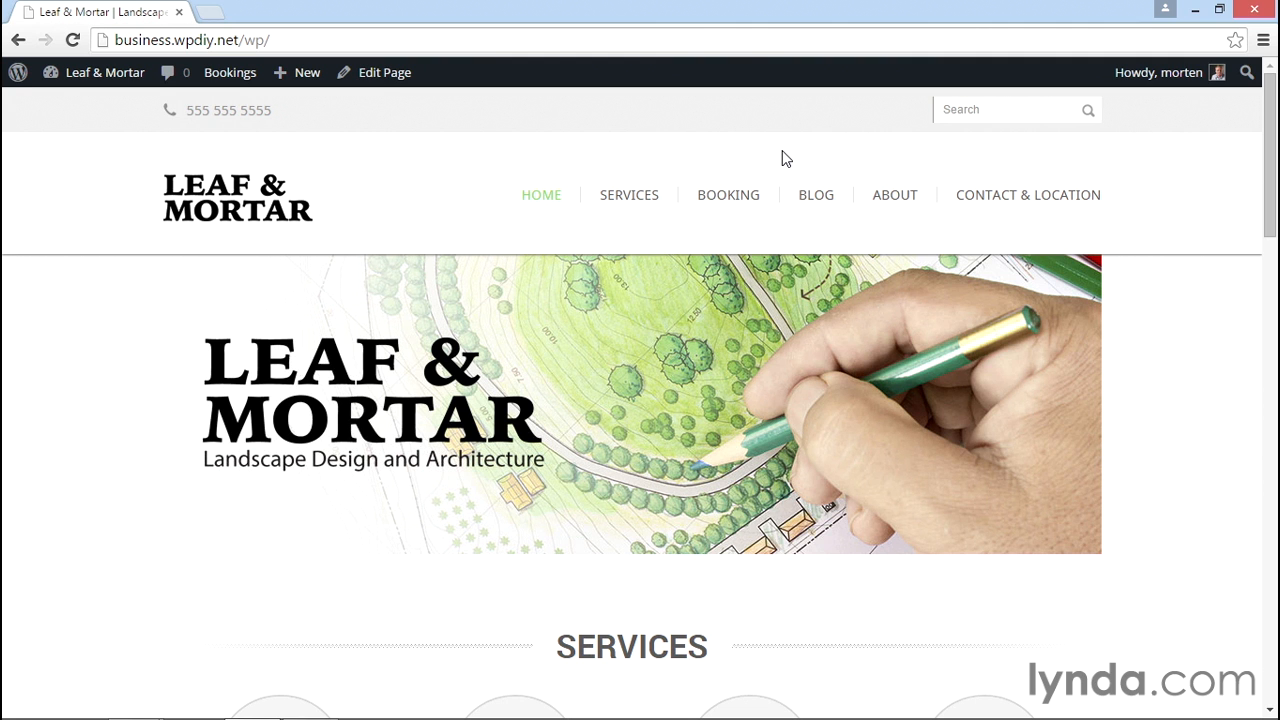
Open the Leaf & Mortar Blog page from the site's main navigation menu.
left_click(805, 198)
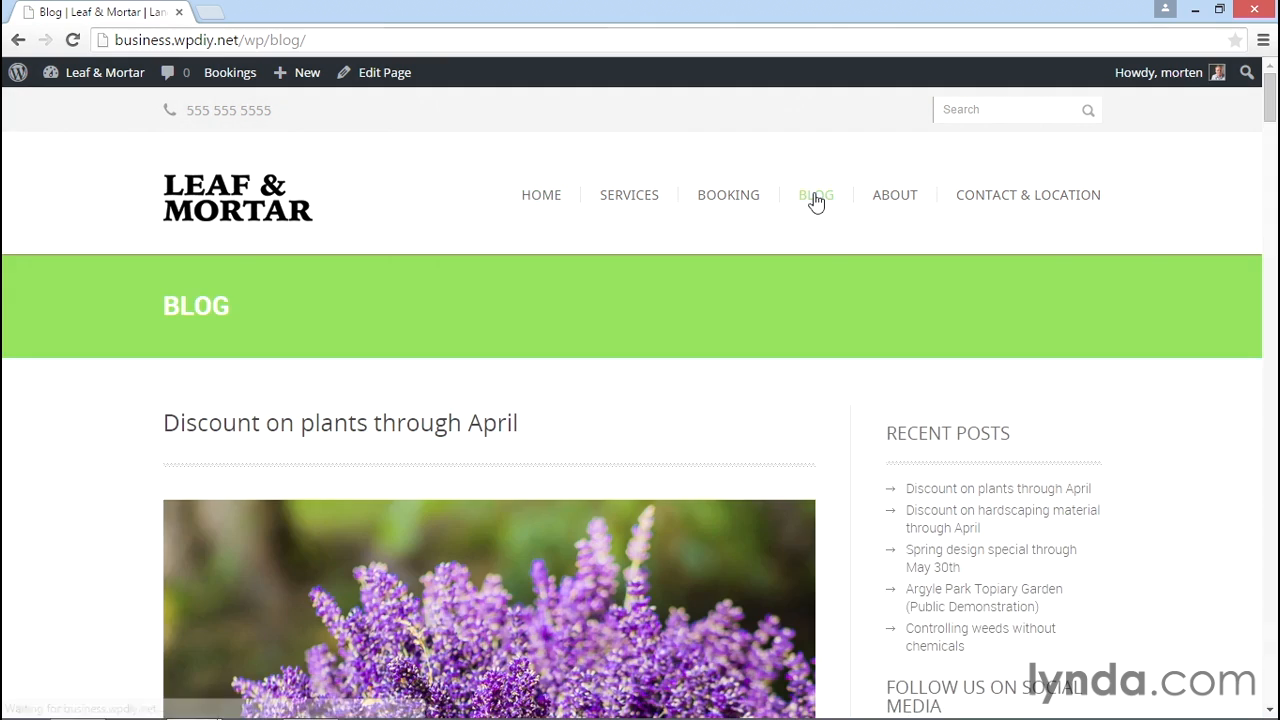
Scroll down the Blog page past the 'Discount on plants through April' post.
scroll(830, 289, "down", 2)
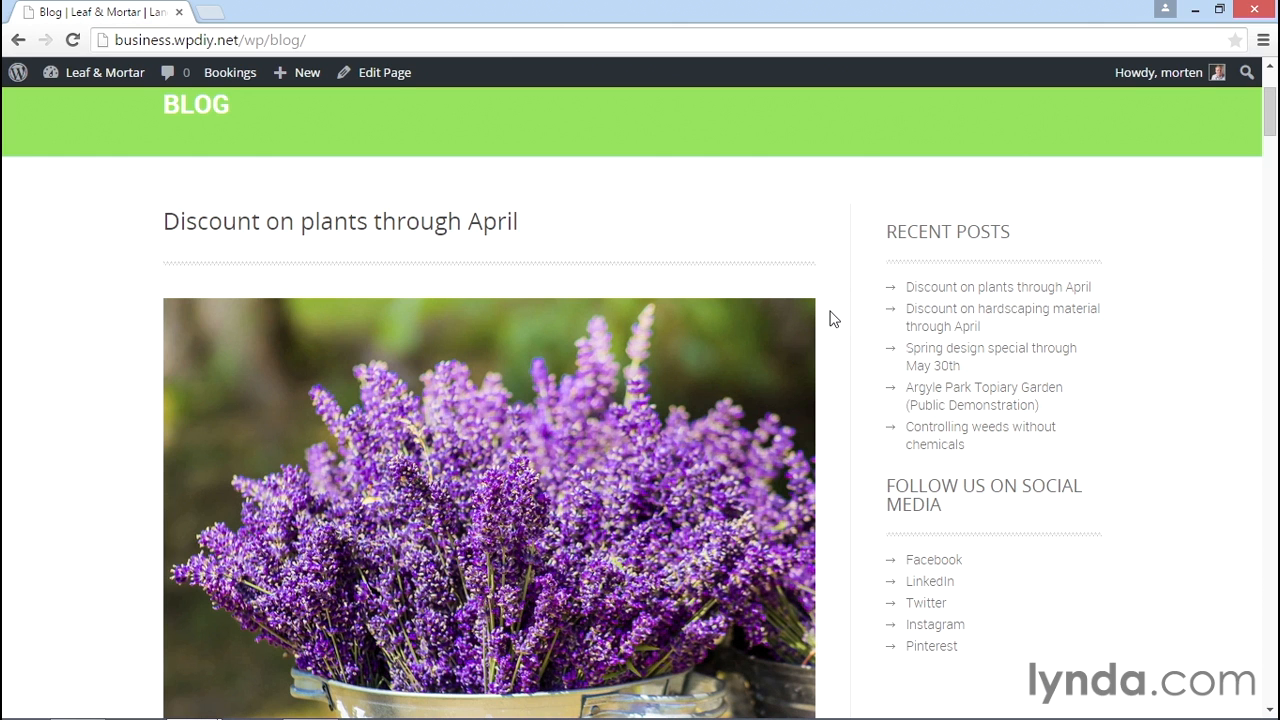
From the admin dashboard, go to Plugins > Add New and search for 'addthis'.
left_click(90, 78)
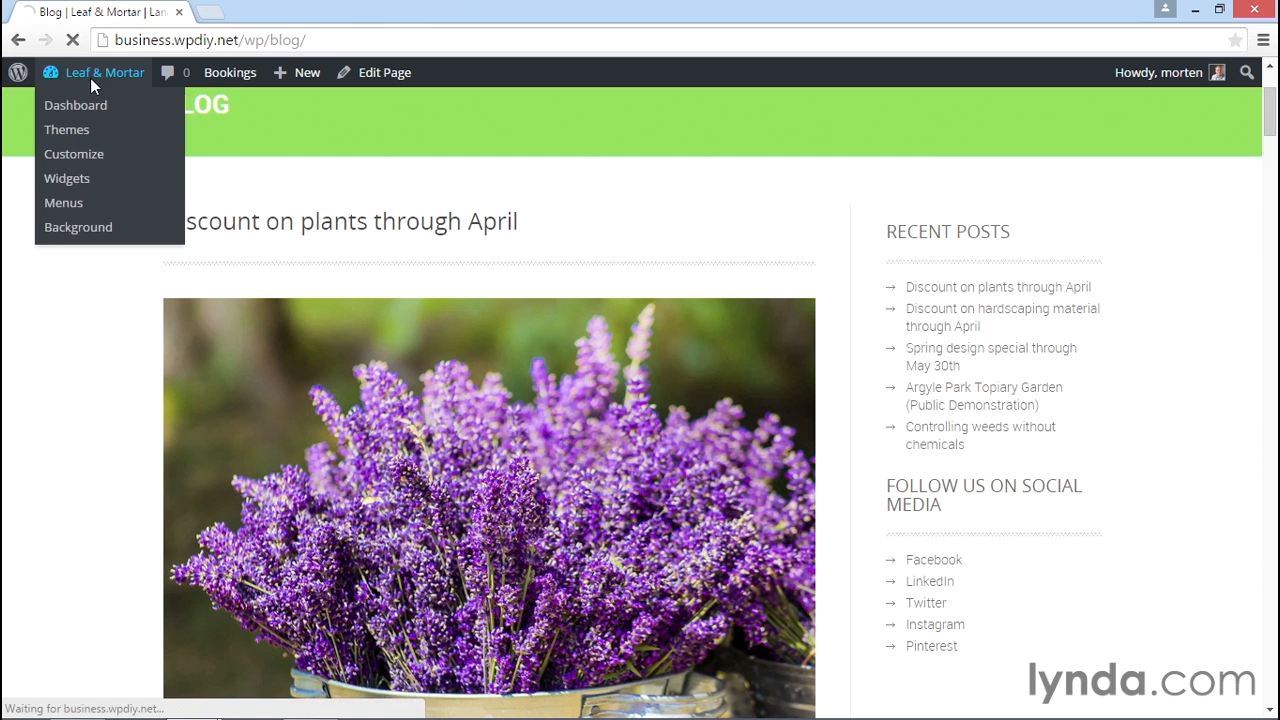
mouse_move(72, 460)
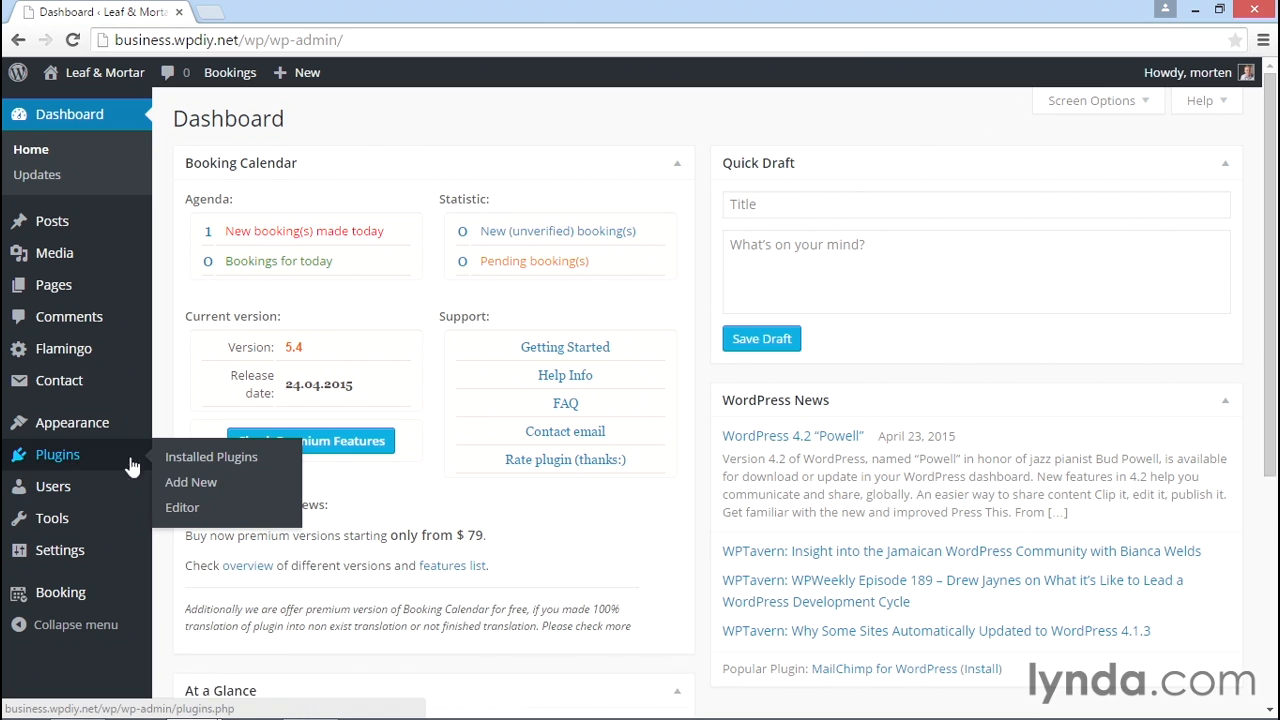
left_click(190, 482)
left_click(1059, 170)
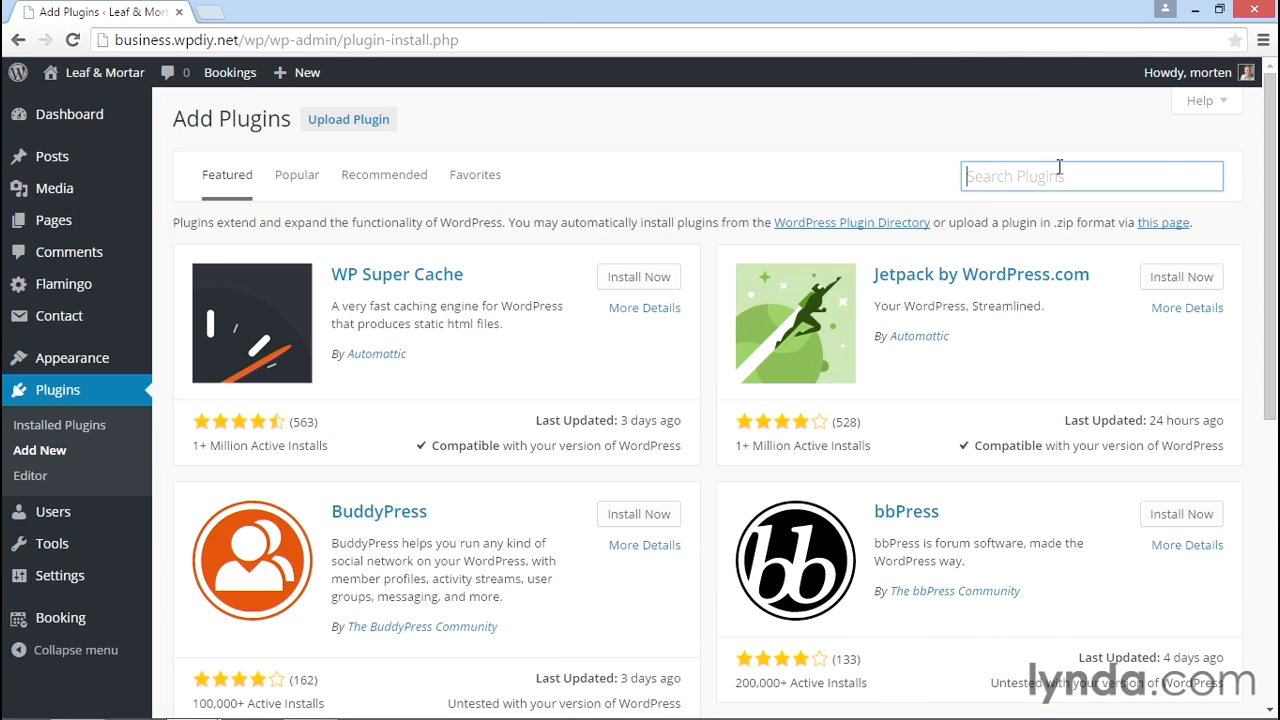
type("addthis")
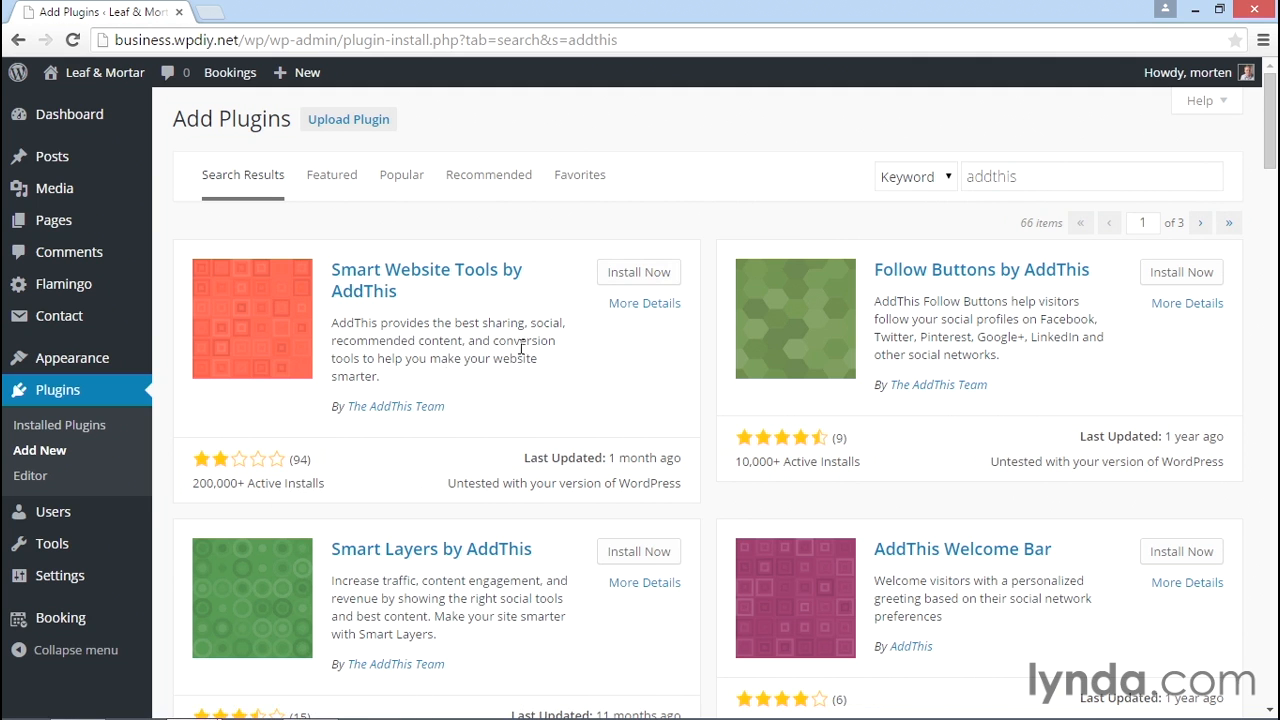
mouse_move(260, 465)
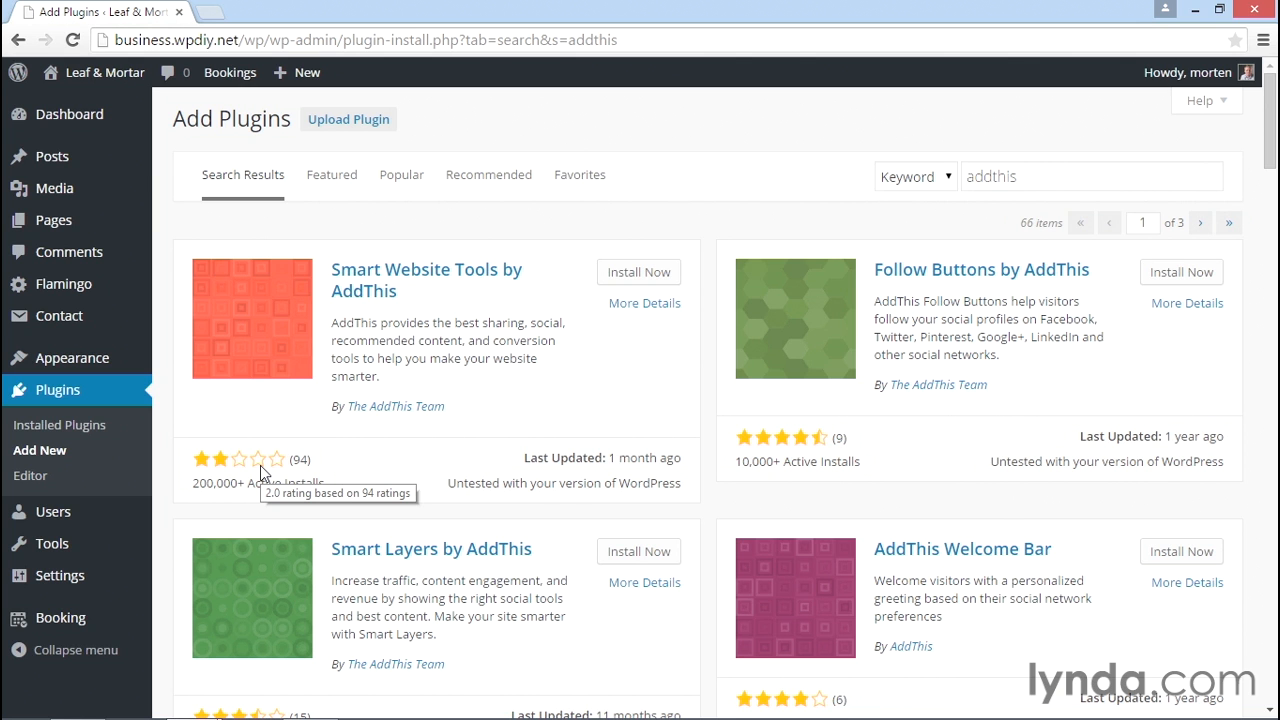
Install Smart Website Tools by AddThis and activate the plugin.
left_click(638, 272)
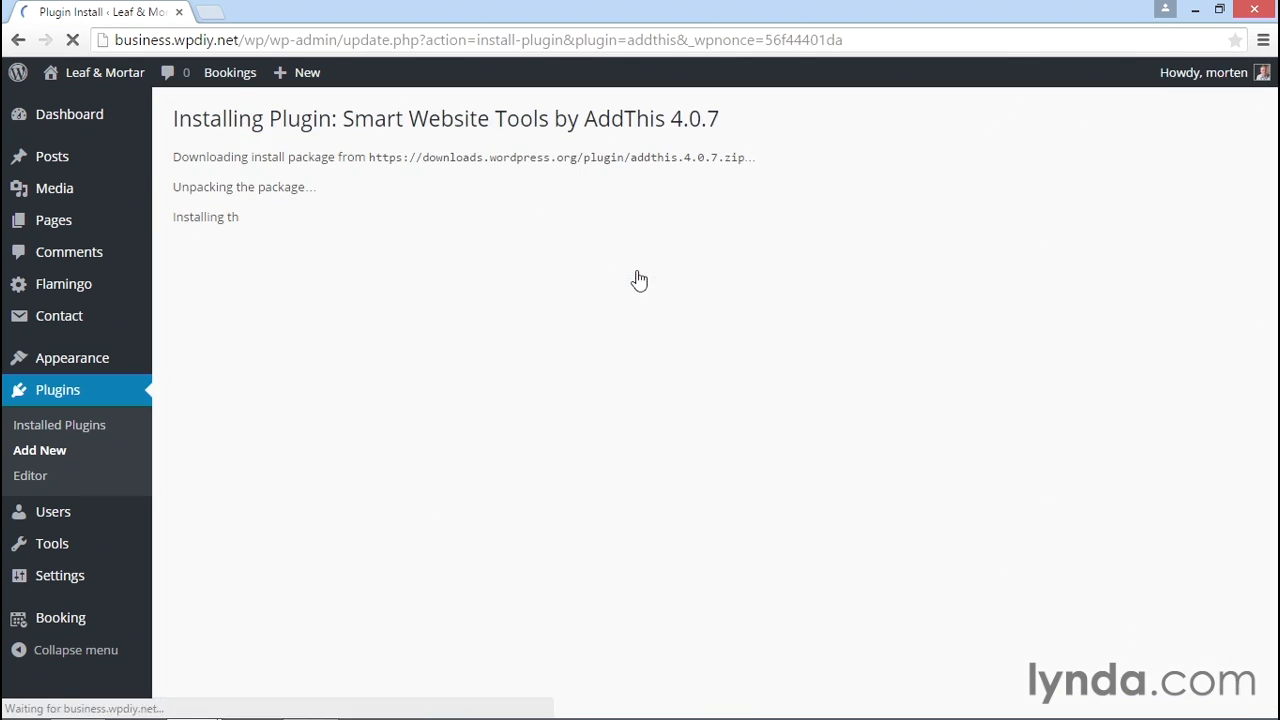
left_click(230, 278)
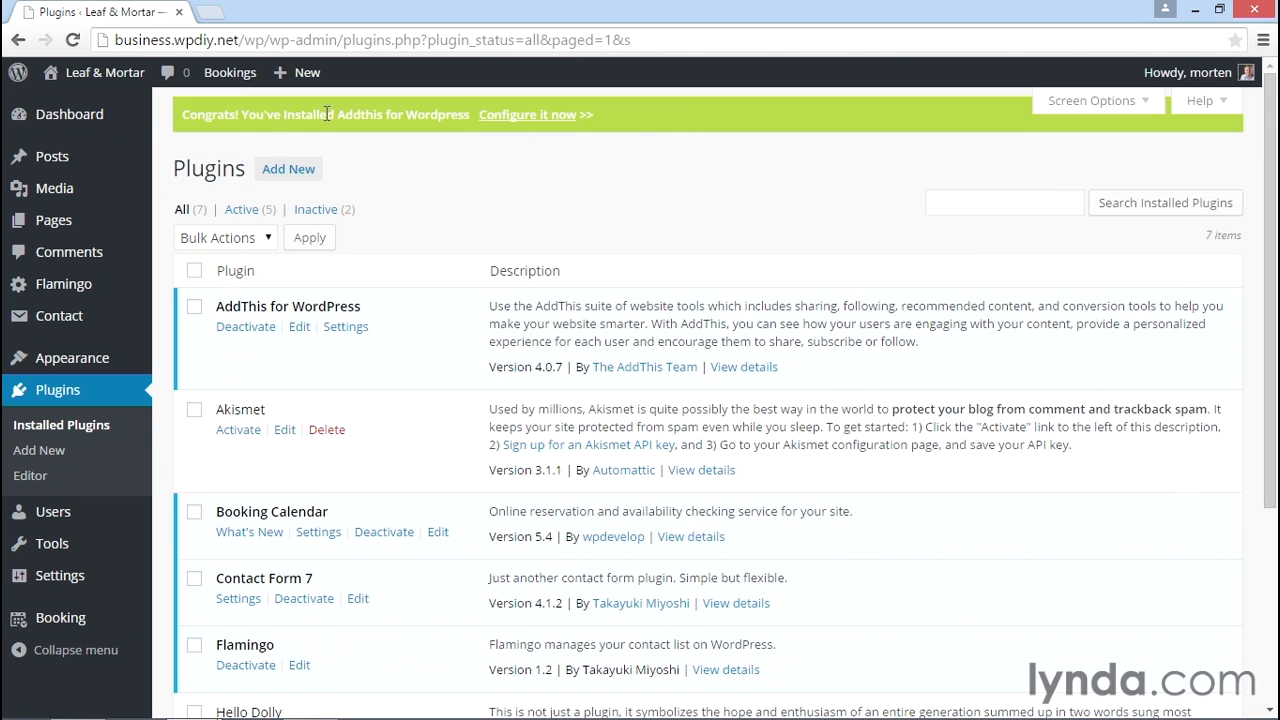
Open the AddThis for WordPress settings page and continue with Next to the AddThis sign-in.
left_click(513, 122)
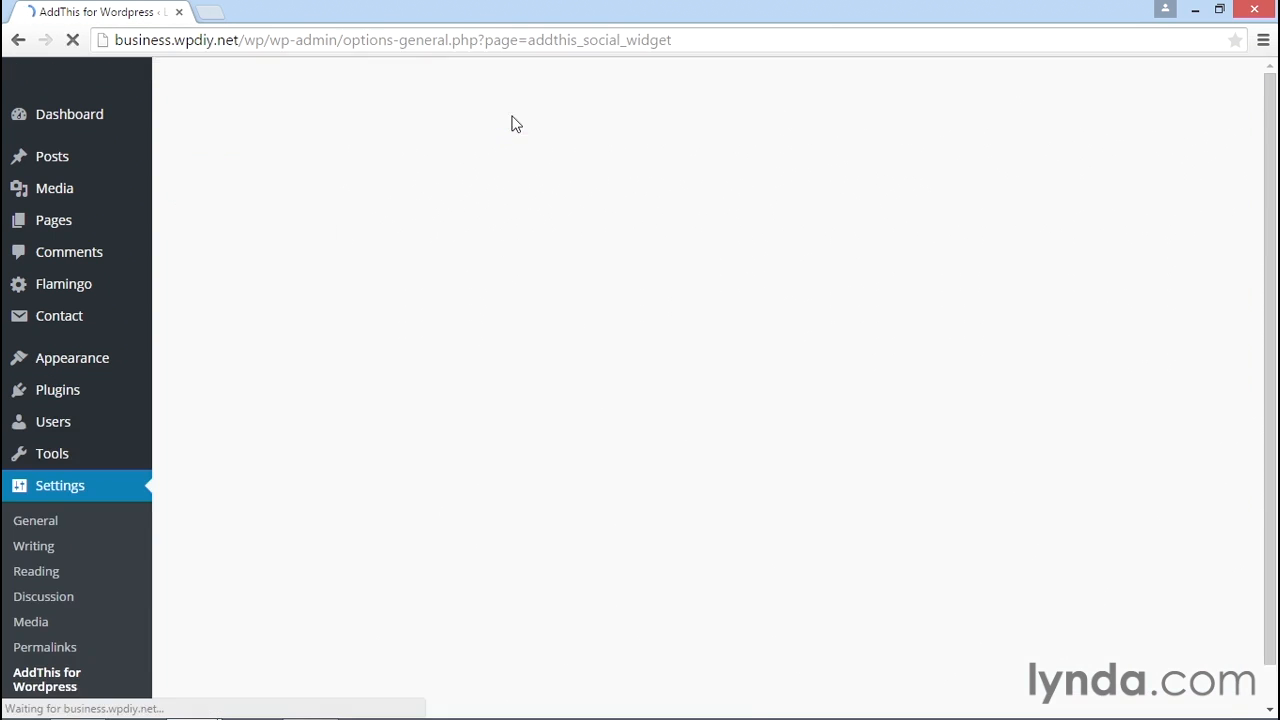
scroll(122, 432, "down", 1)
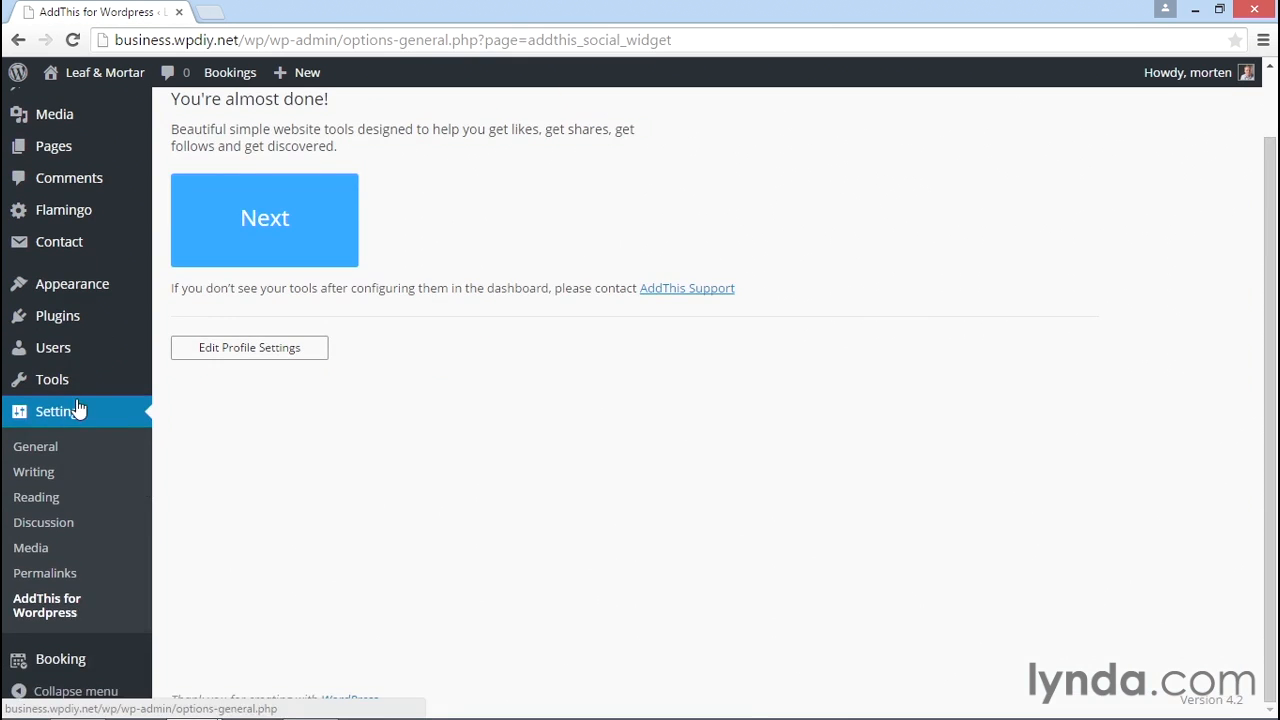
scroll(477, 510, "up", 1)
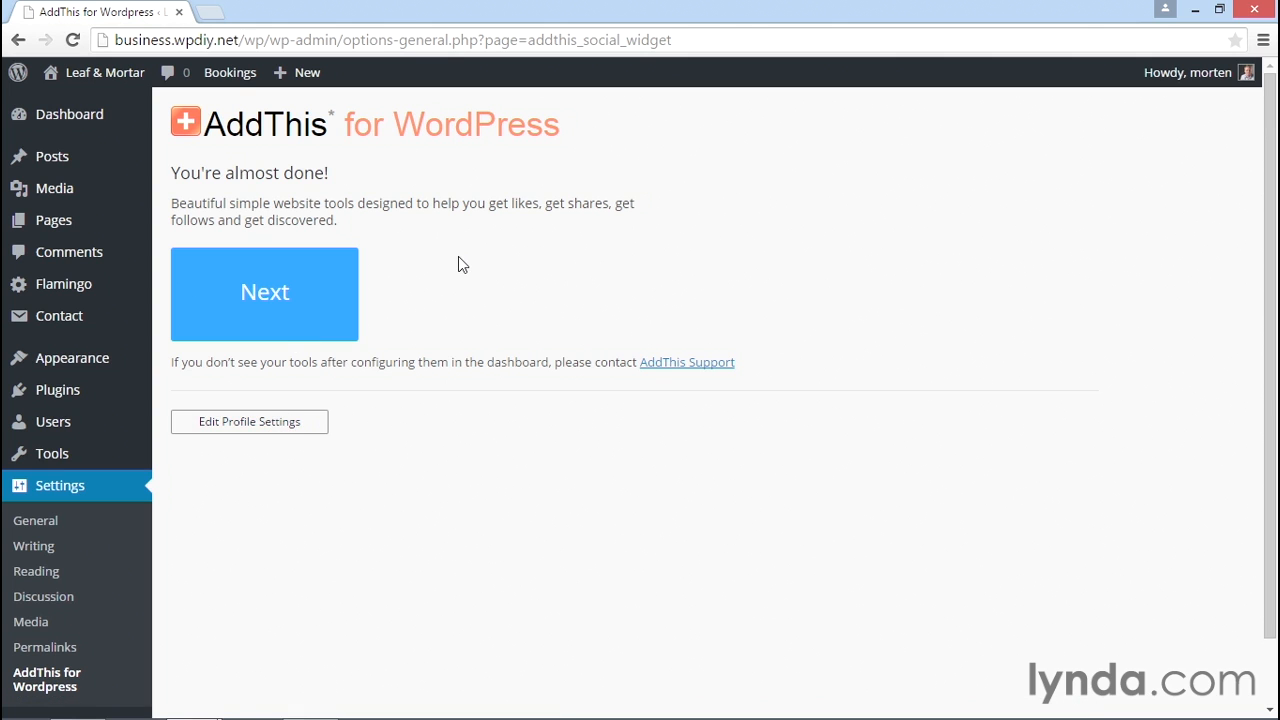
left_click(276, 300)
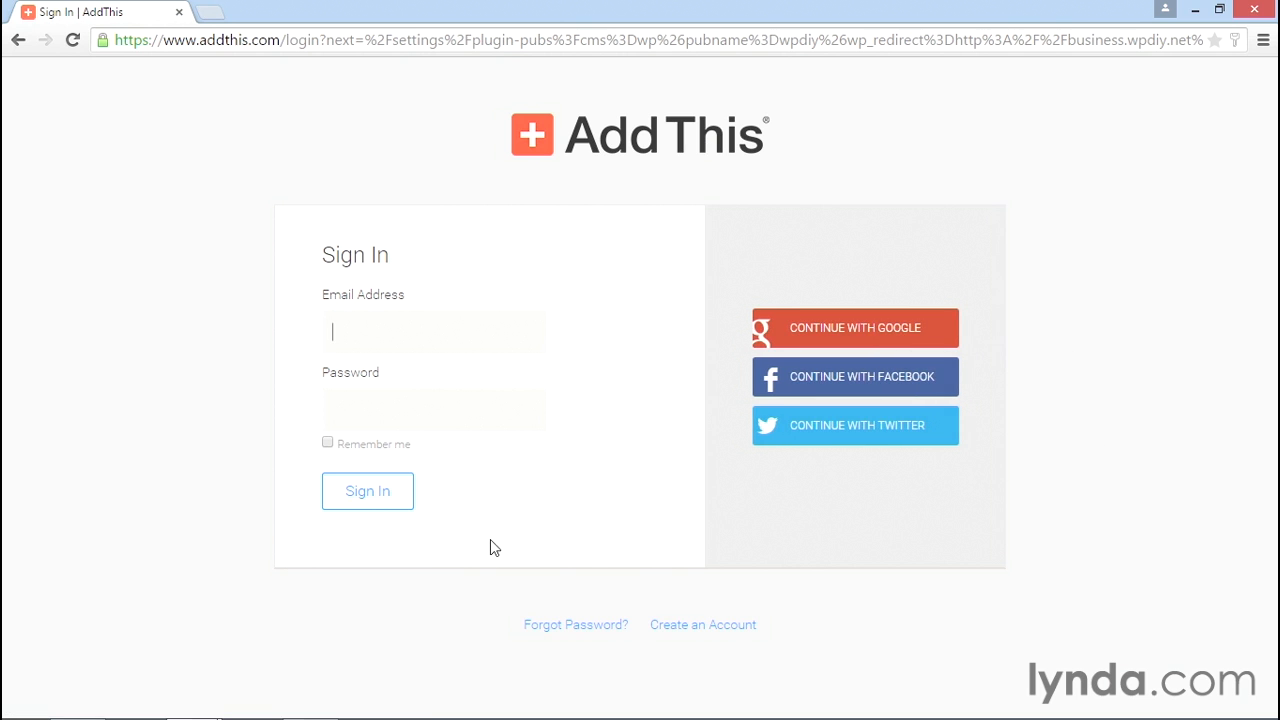
Start a new AddThis account with the business e-mail and password, declining the newsletter.
left_click(688, 635)
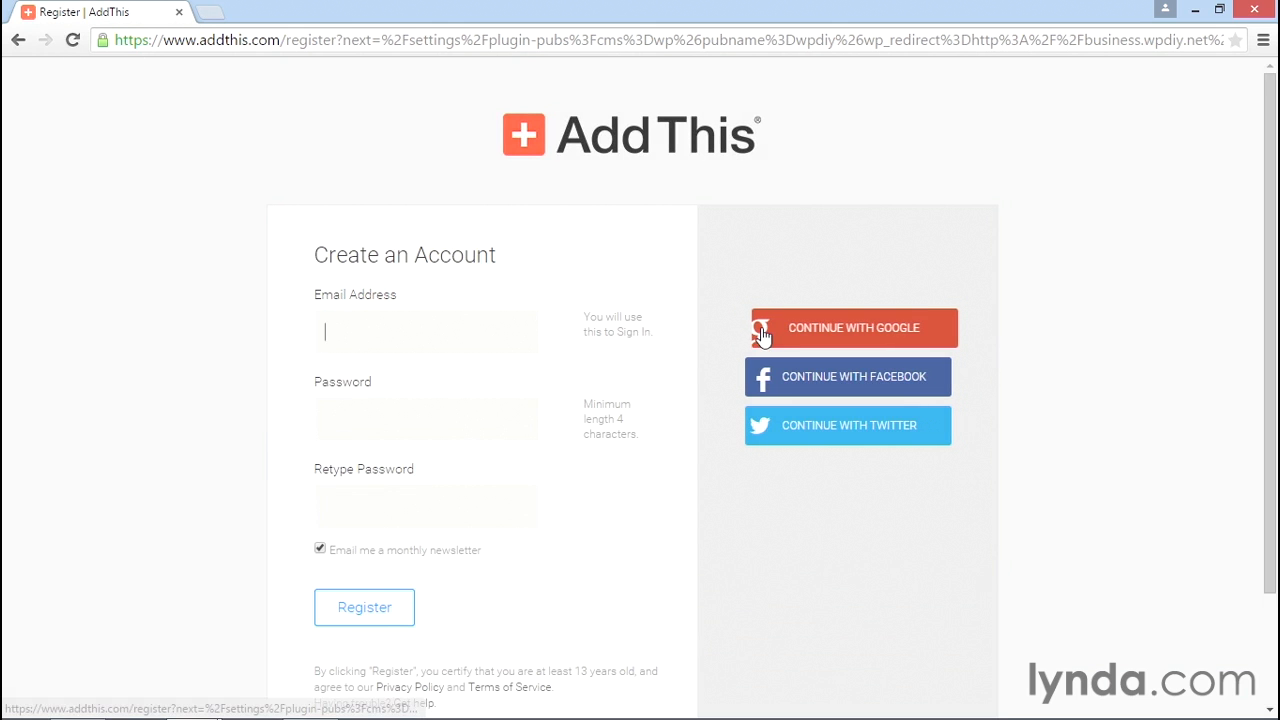
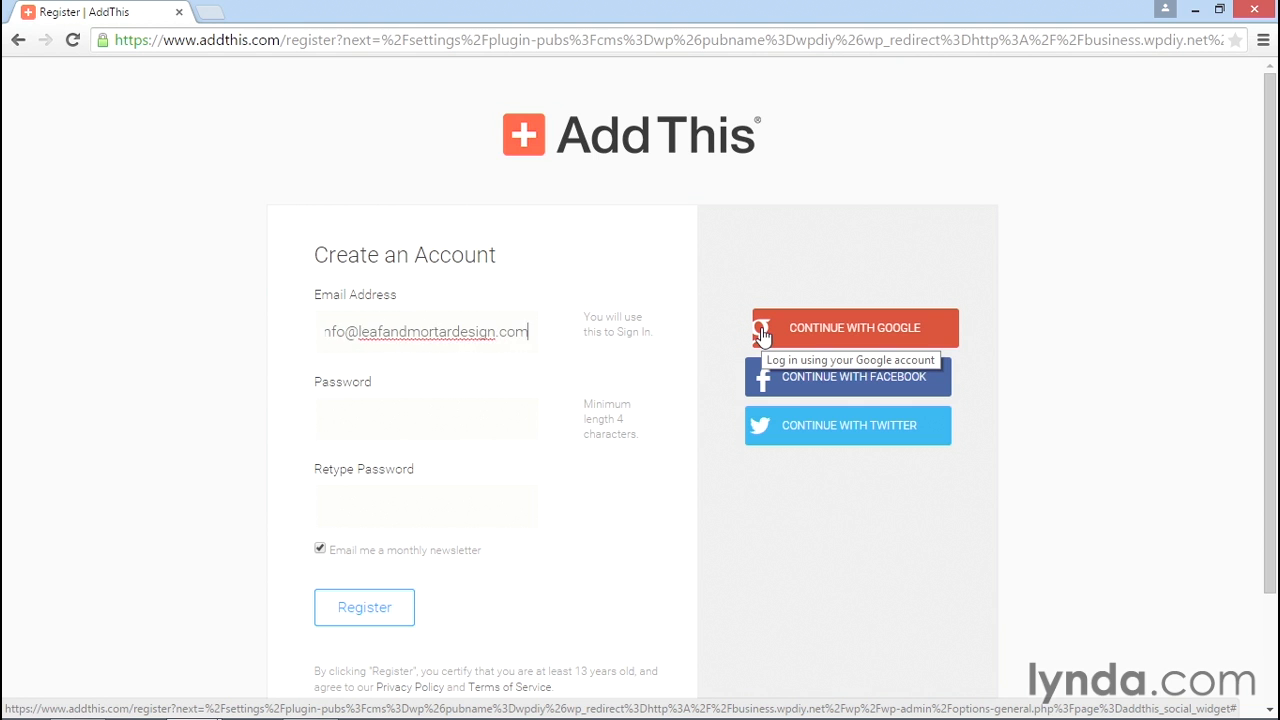
key("Tab")
type("•••••••••")
key("Tab")
type("•••••••••")
left_click(418, 556)
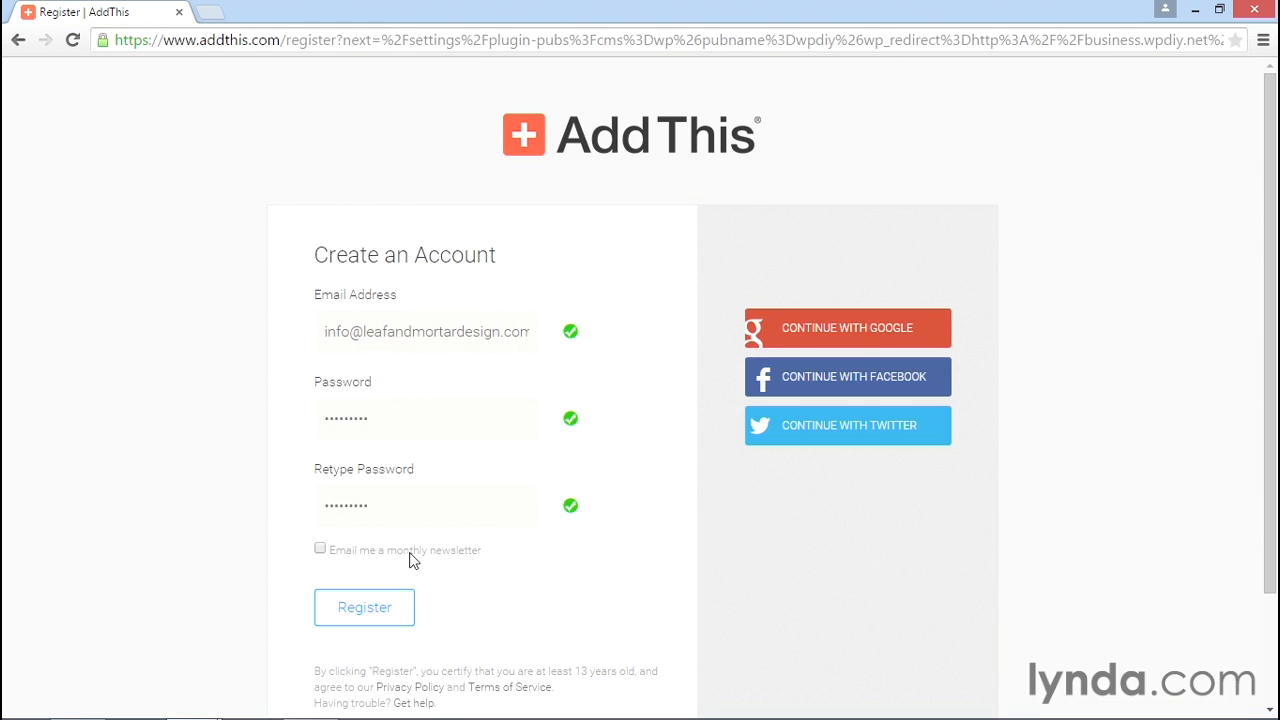
Double-check the entered e-mail address and submit the account registration.
triple_click(460, 326)
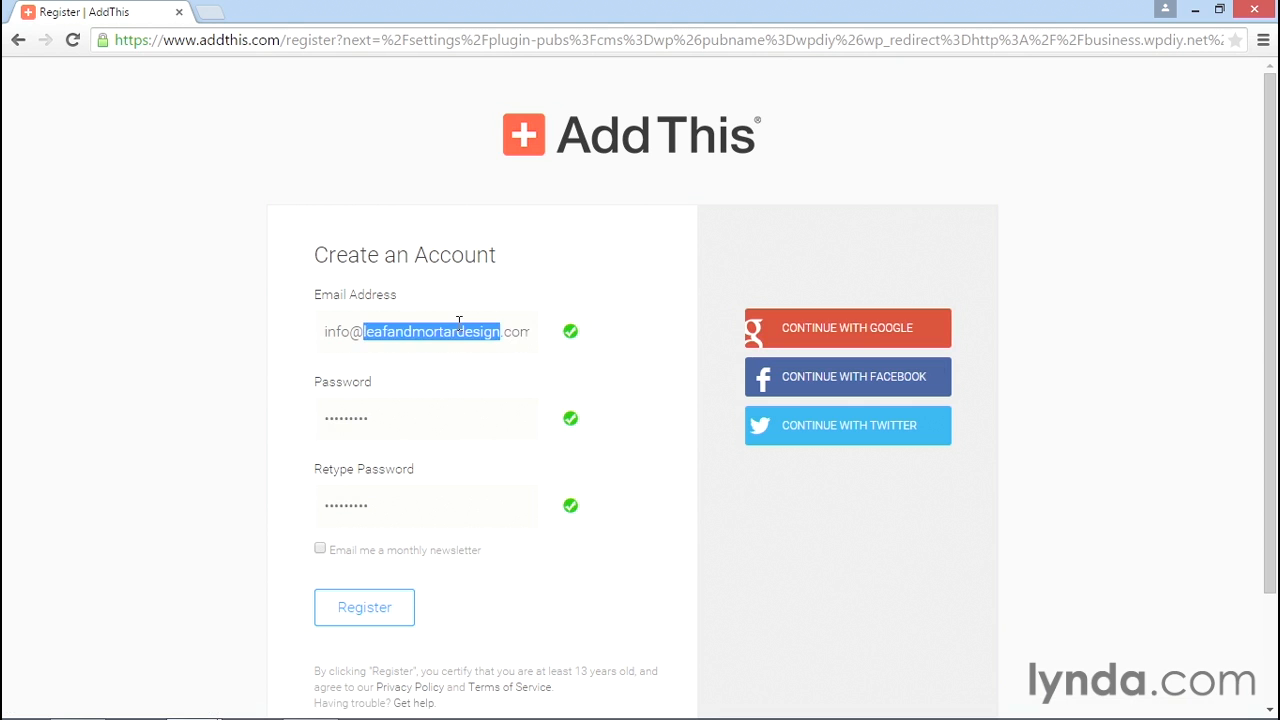
left_click(650, 612)
left_click(408, 620)
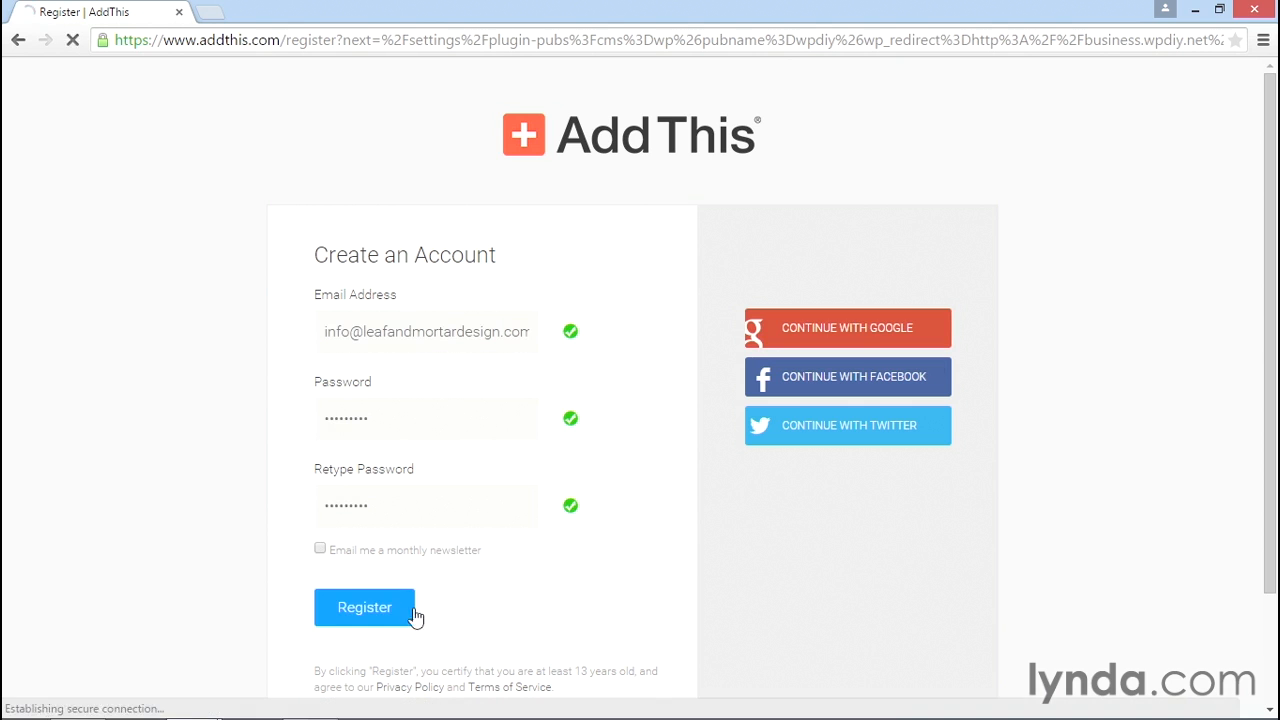
scroll(1188, 265, "down", 1)
scroll(1188, 267, "down", 1)
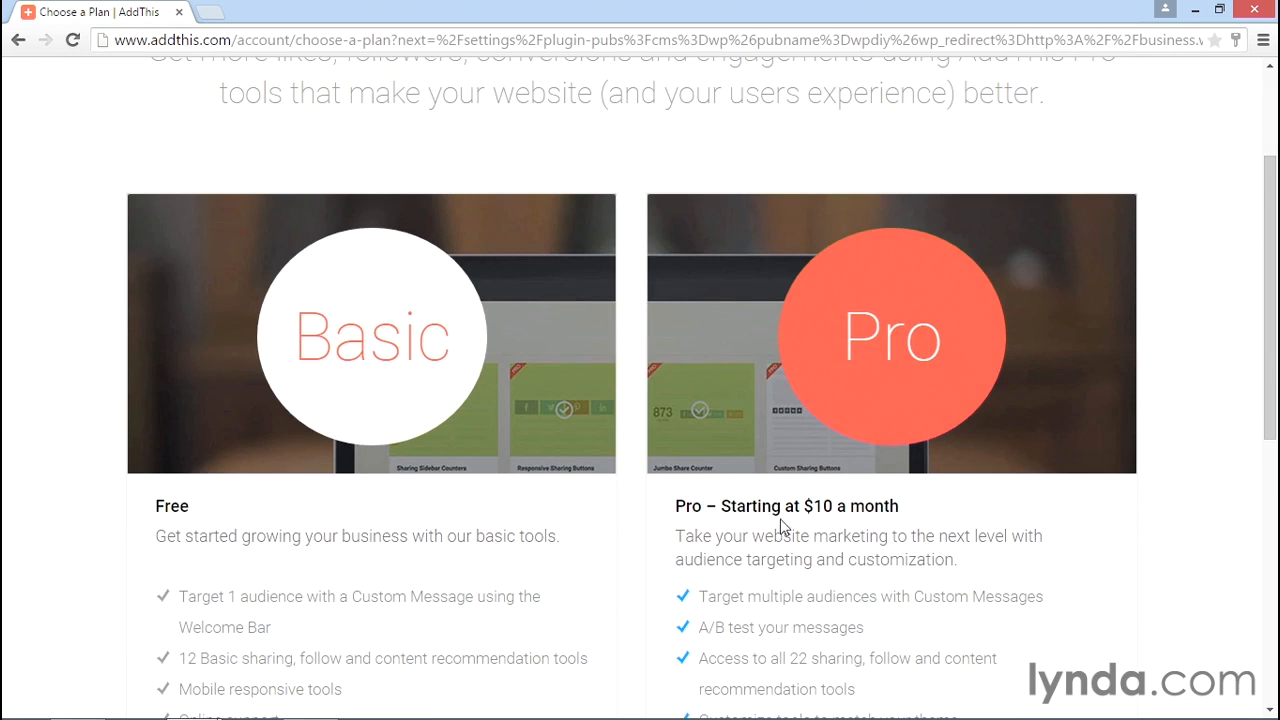
Pick the free Basic plan on the Choose a Plan page.
scroll(1179, 482, "down", 1)
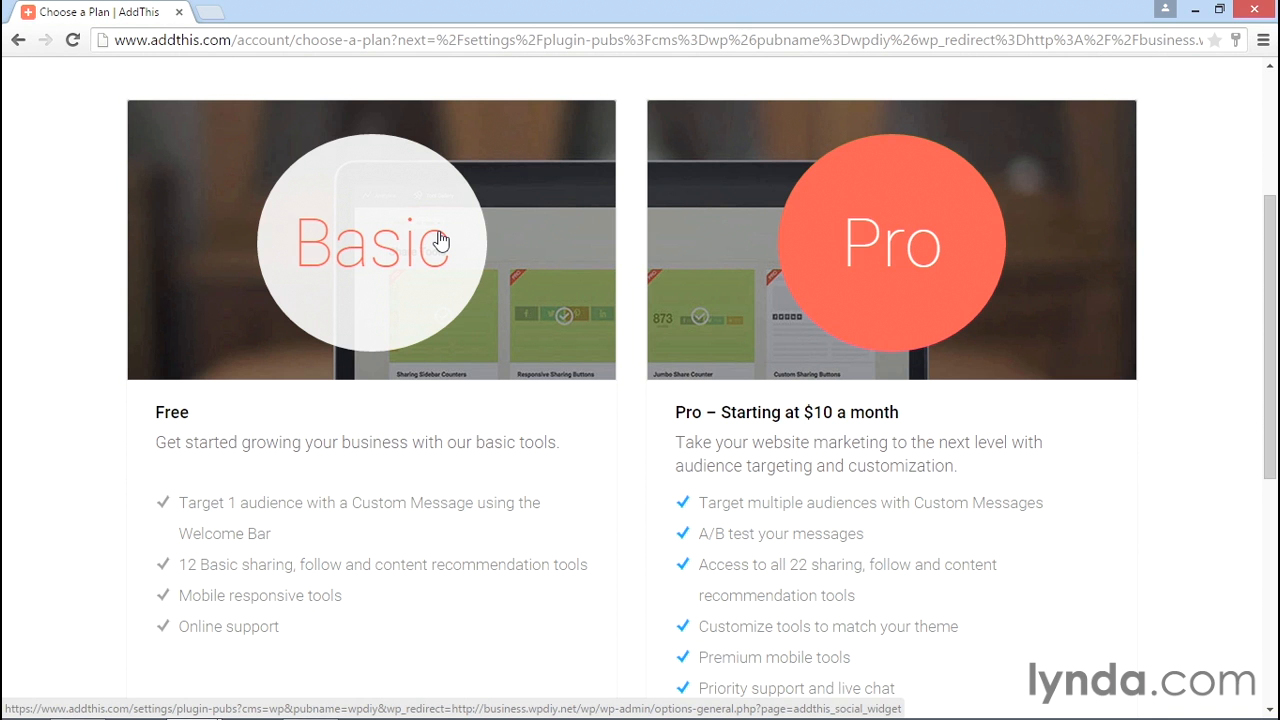
left_click(441, 241)
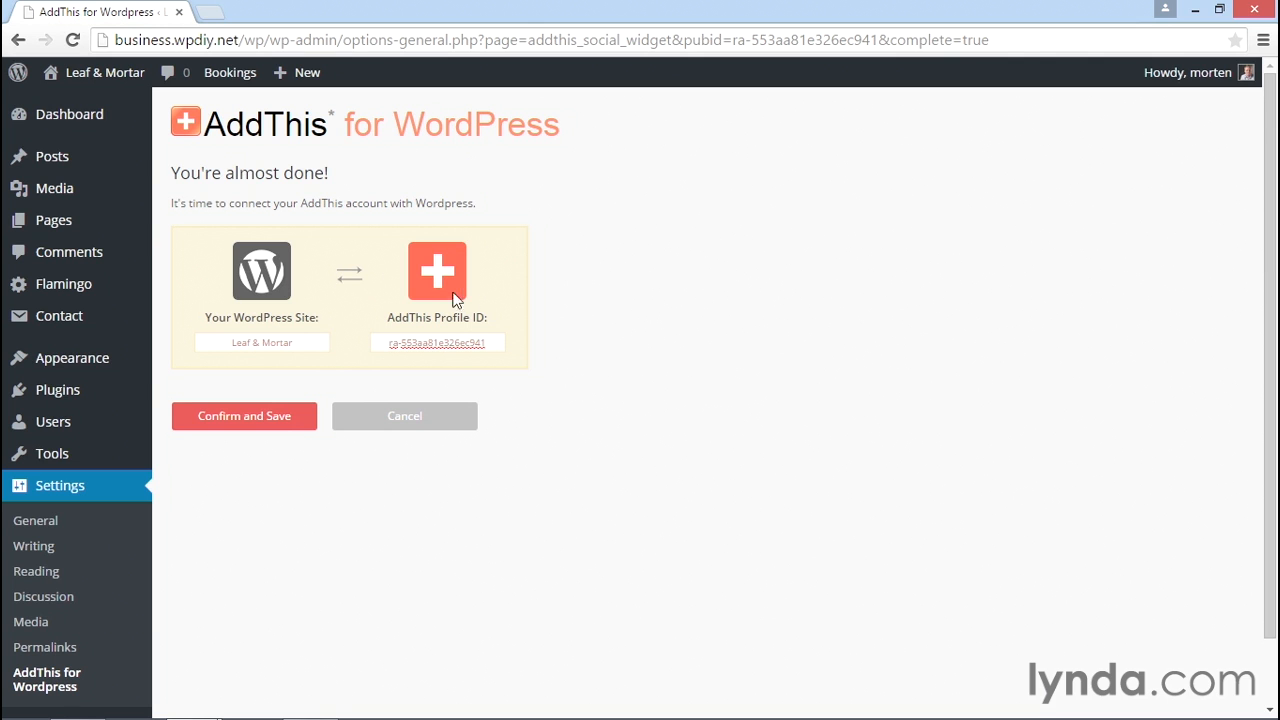
Save the site's pairing with the AddThis Profile ID and open the AddThis tools dashboard.
left_click(248, 425)
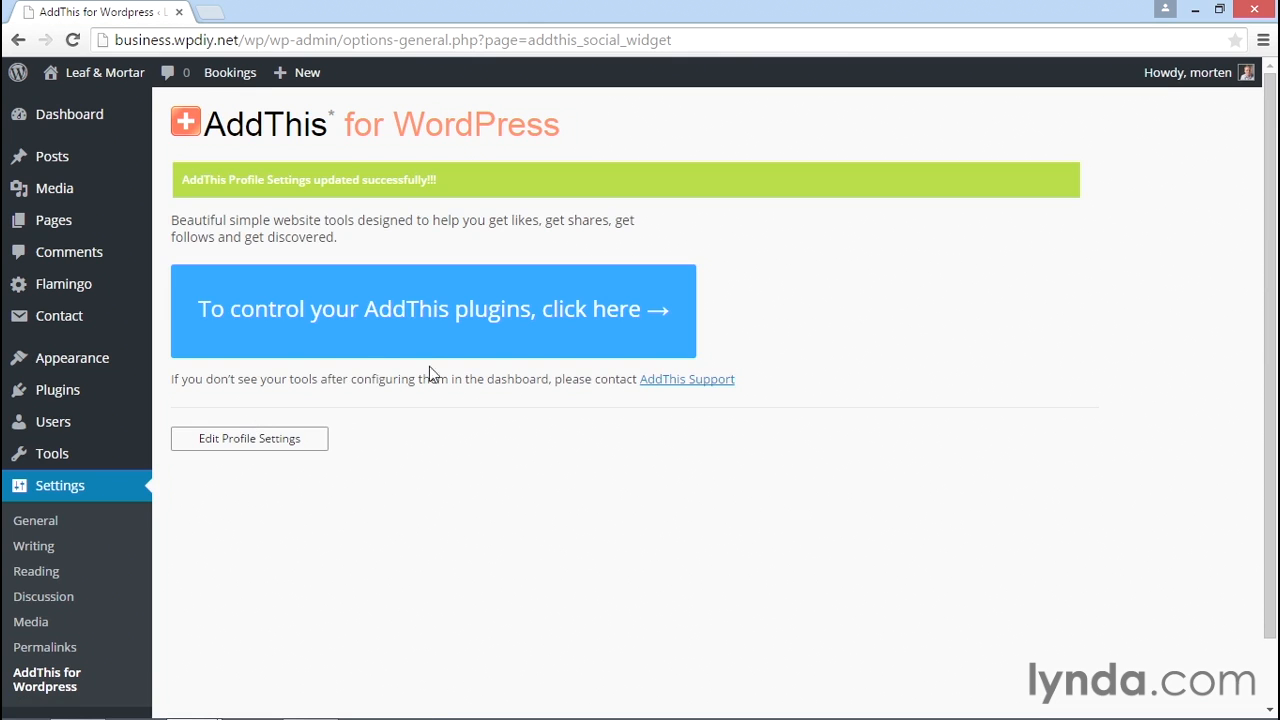
left_click(373, 333)
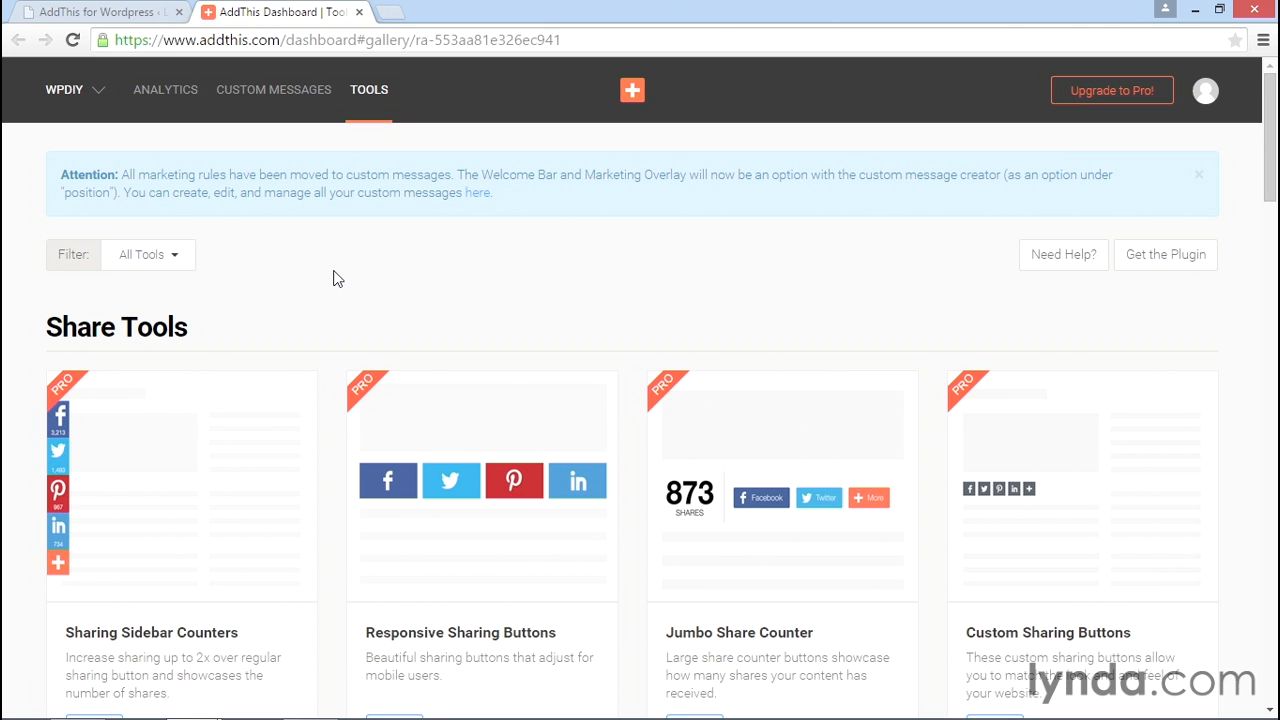
Scroll through the AddThis Tools gallery to review the free Share Tools like Sharing Buttons.
scroll(910, 354, "down", 1)
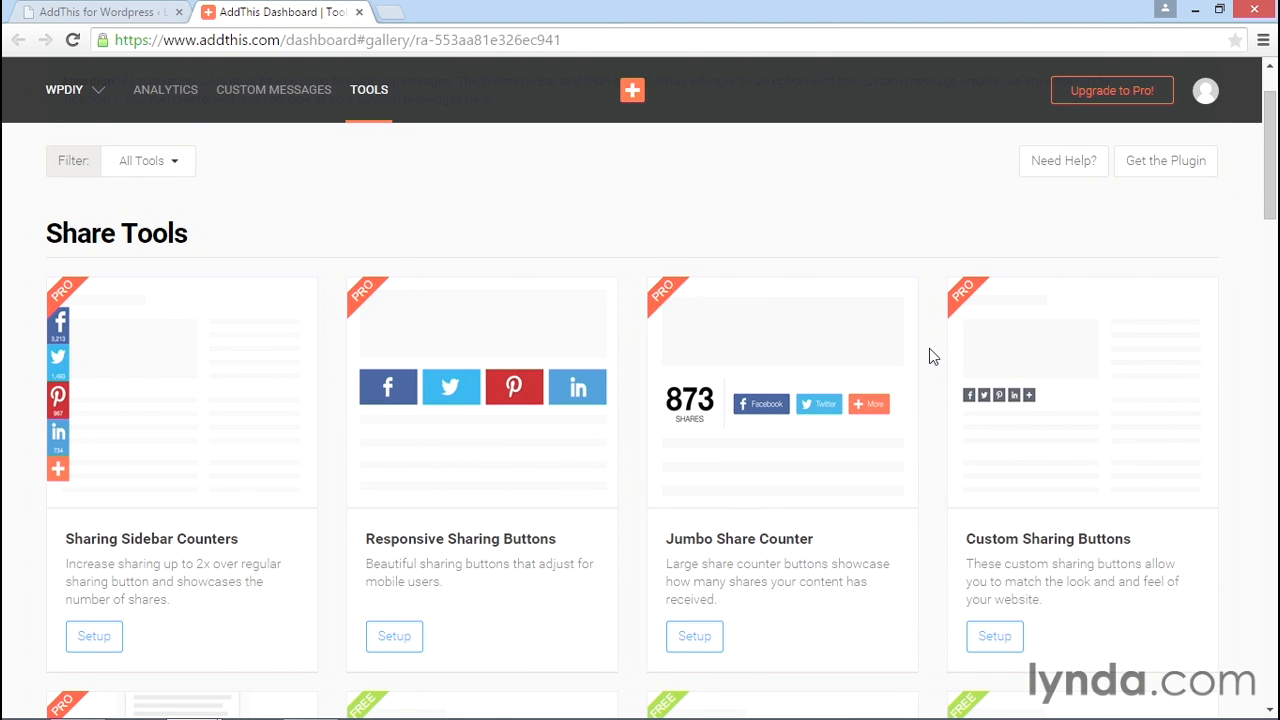
scroll(929, 356, "down", 1)
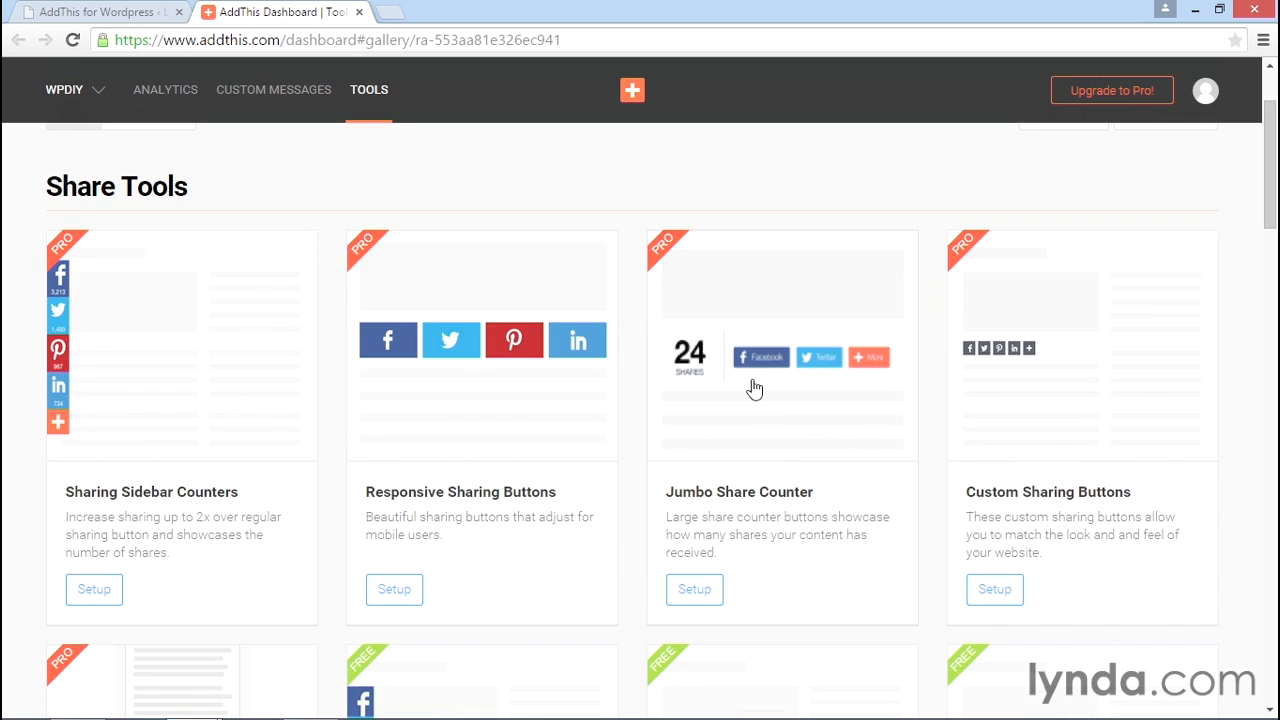
scroll(638, 437, "down", 4)
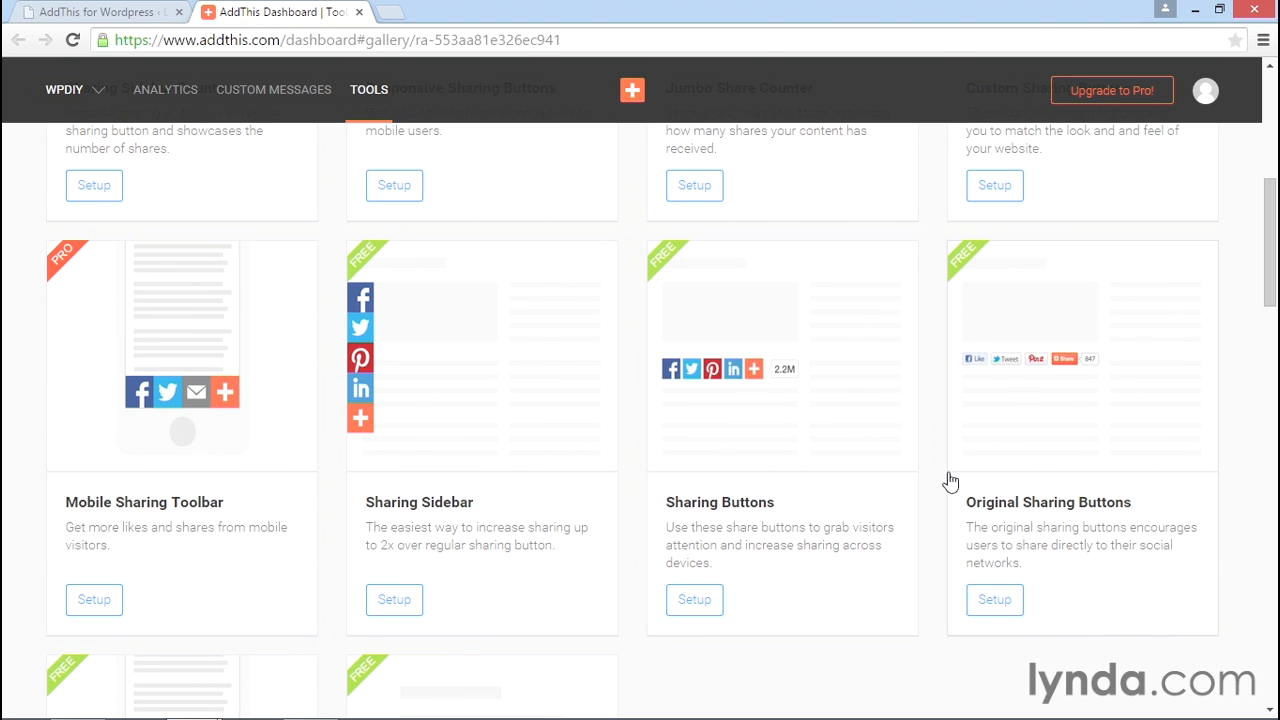
scroll(940, 478, "down", 2)
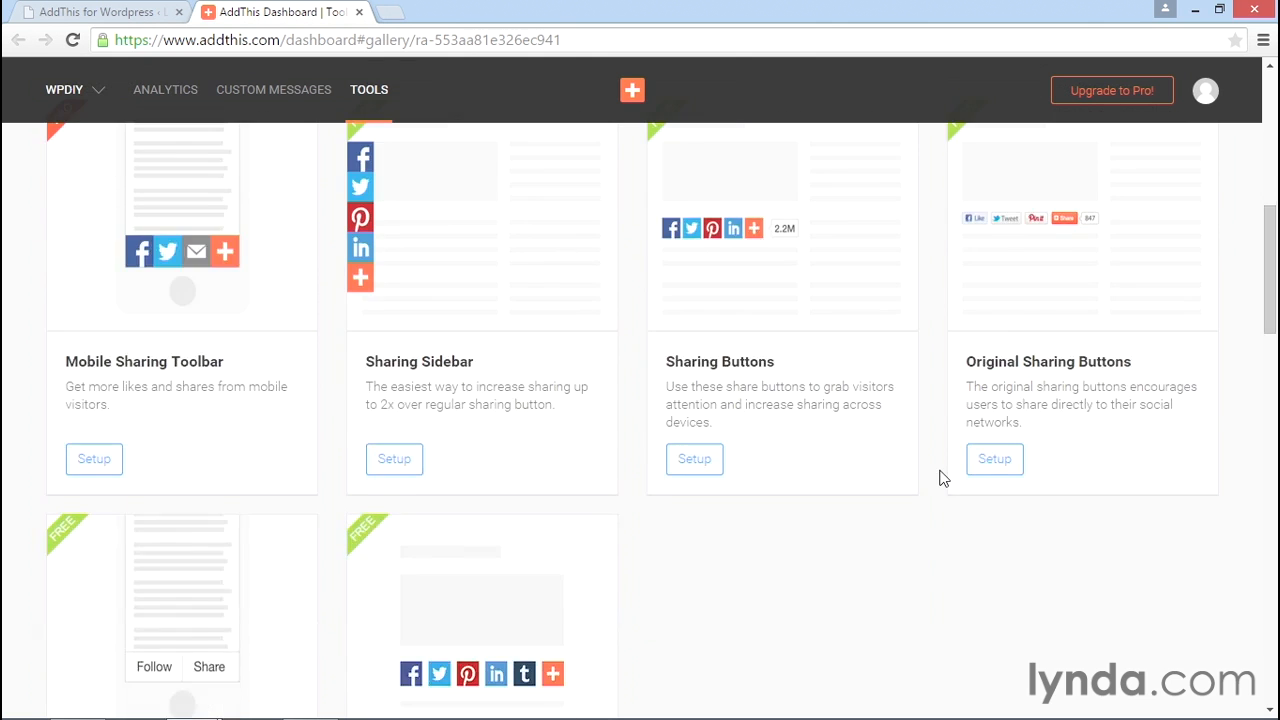
scroll(940, 478, "up", 1)
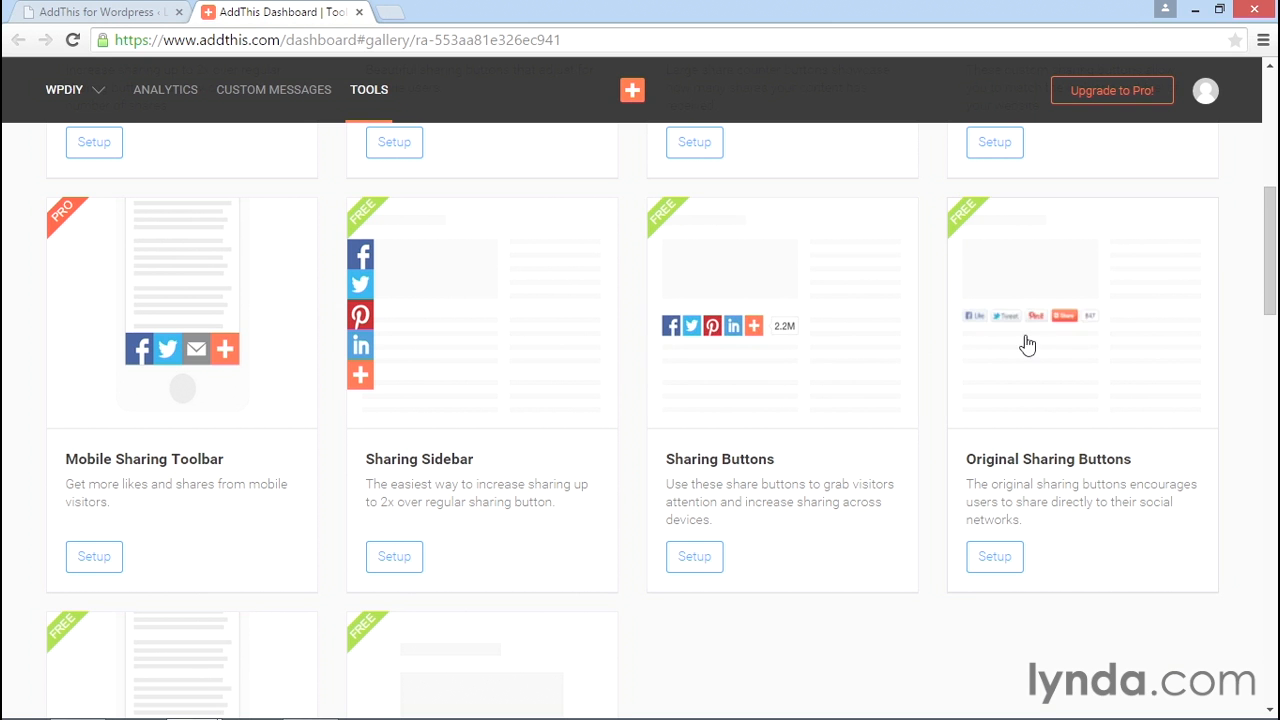
scroll(1025, 343, "down", 2)
scroll(1025, 343, "down", 2)
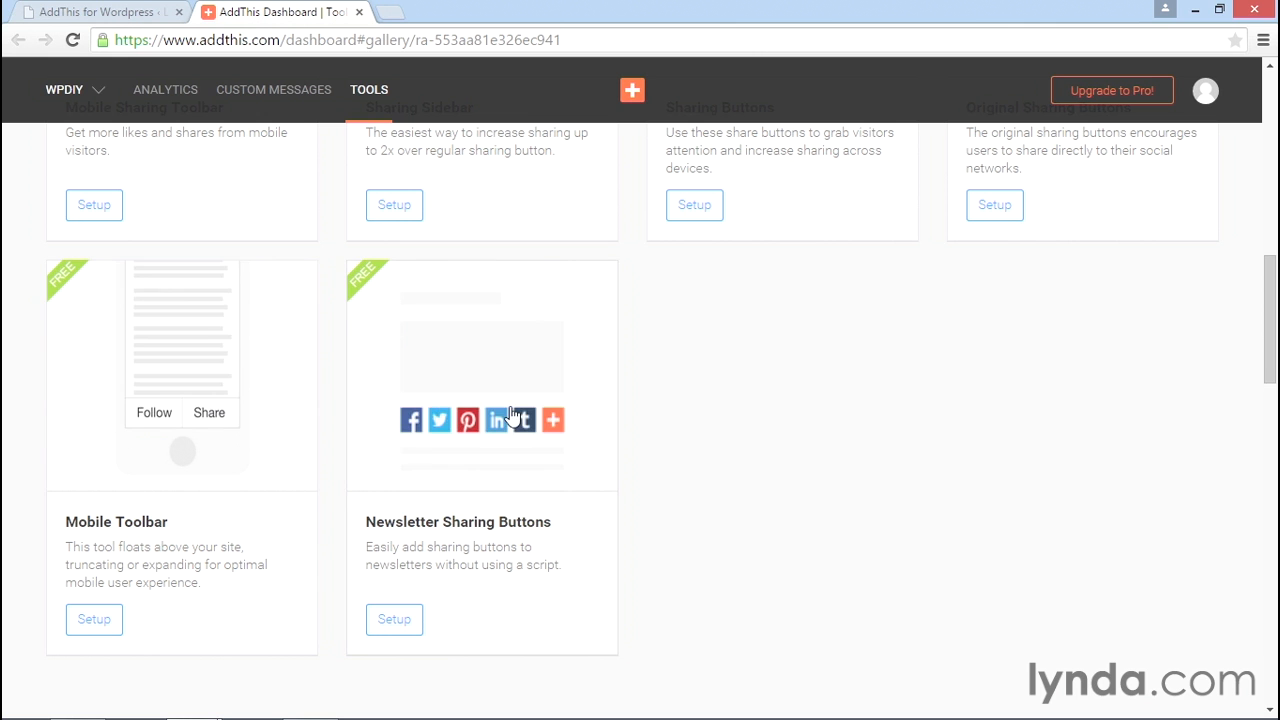
scroll(929, 486, "up", 4)
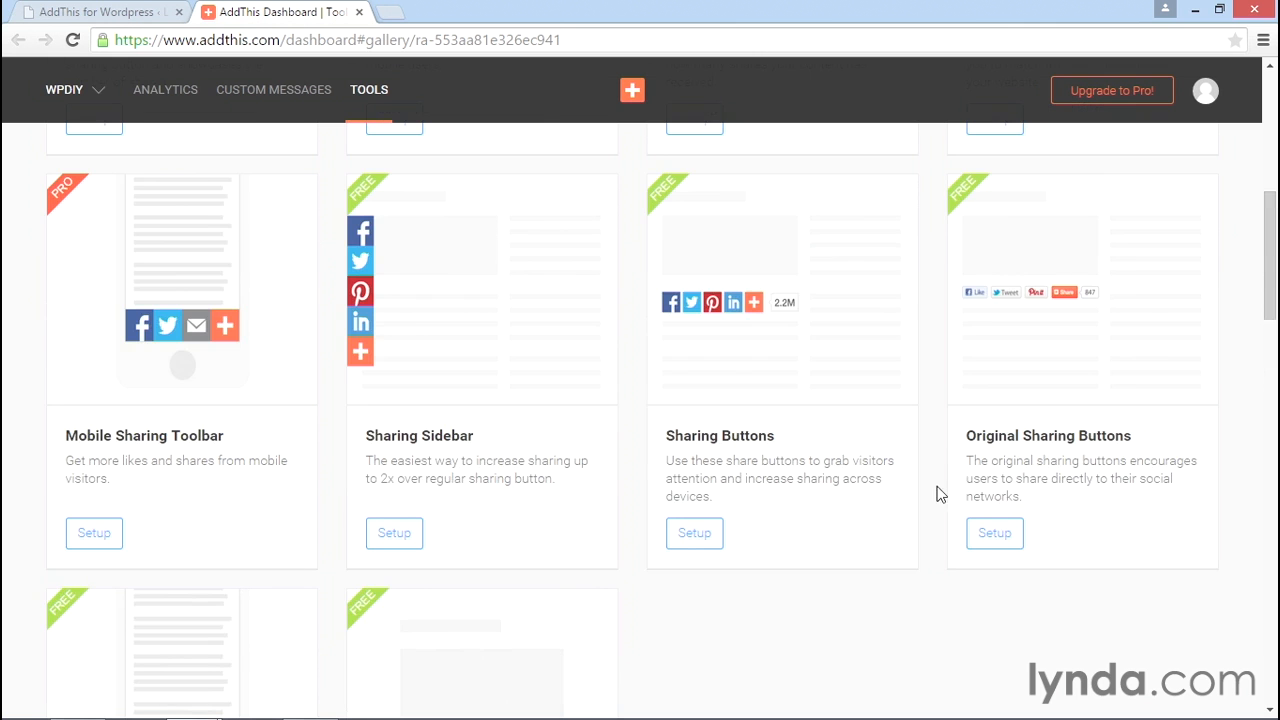
Open the Sharing Buttons setup and turn off Above Excerpt on Homepage and Above Page on Page.
left_click(705, 540)
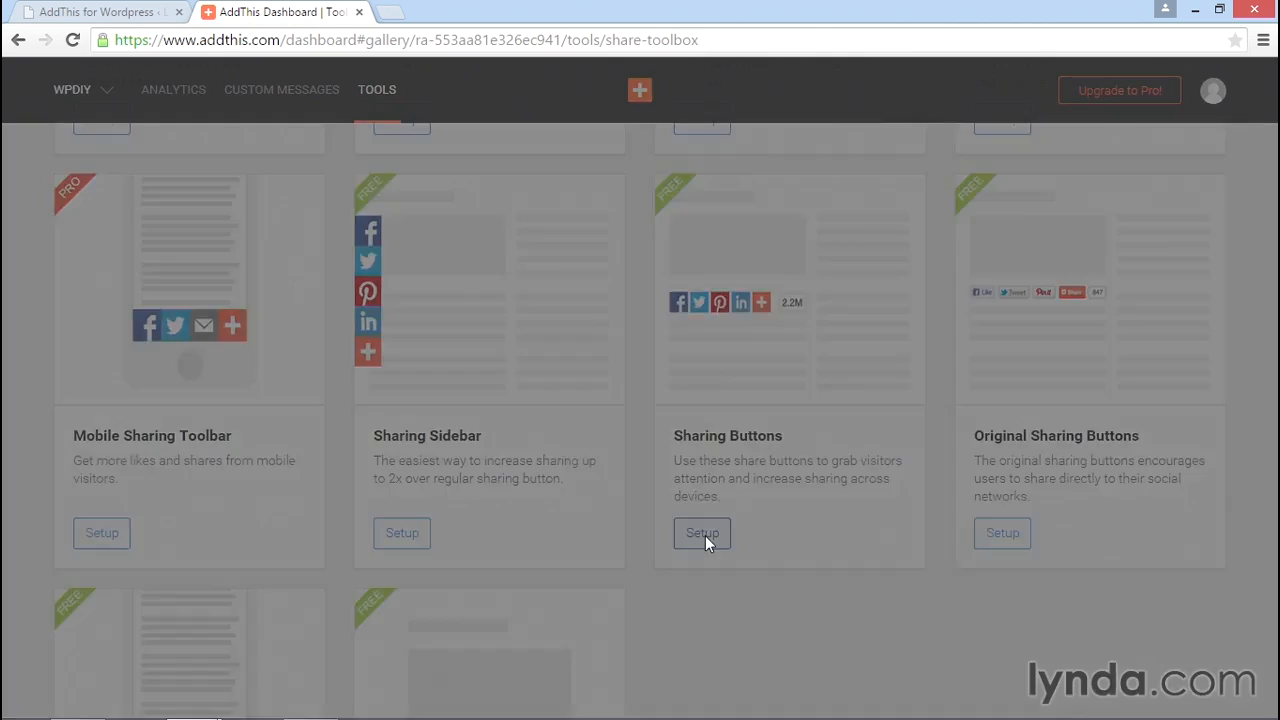
scroll(690, 522, "down", 2)
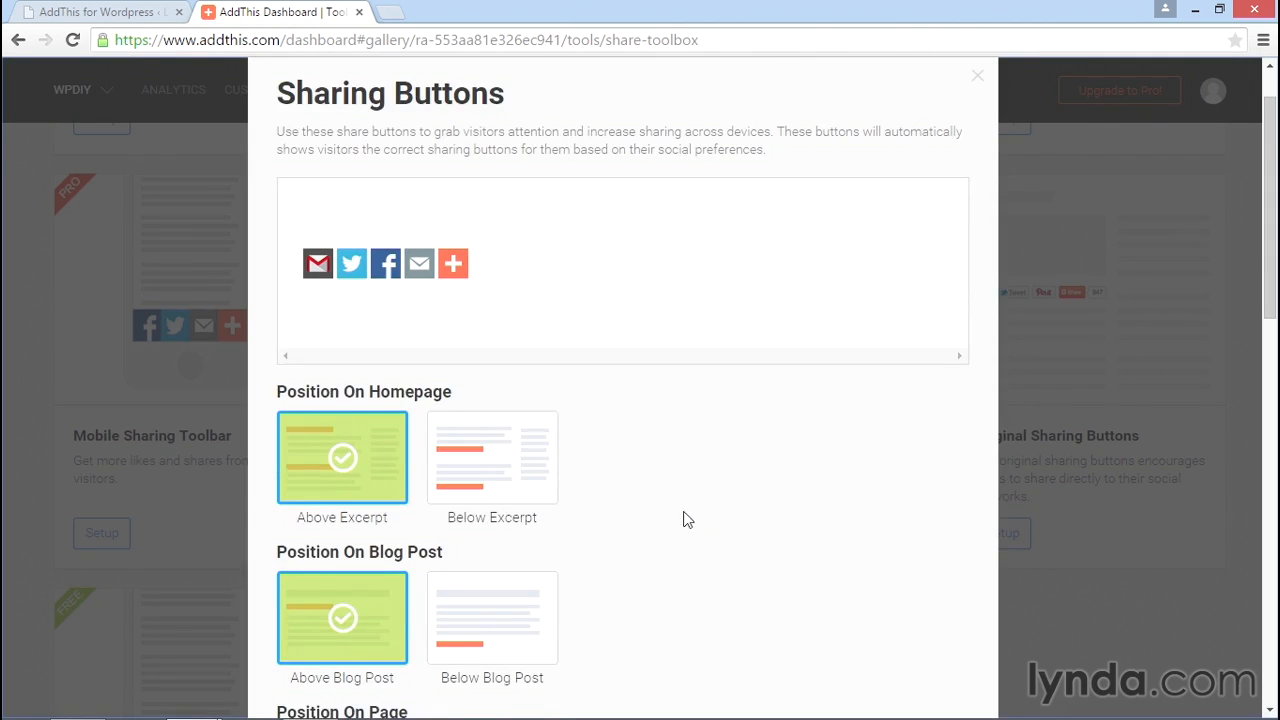
scroll(672, 471, "down", 1)
scroll(671, 471, "down", 1)
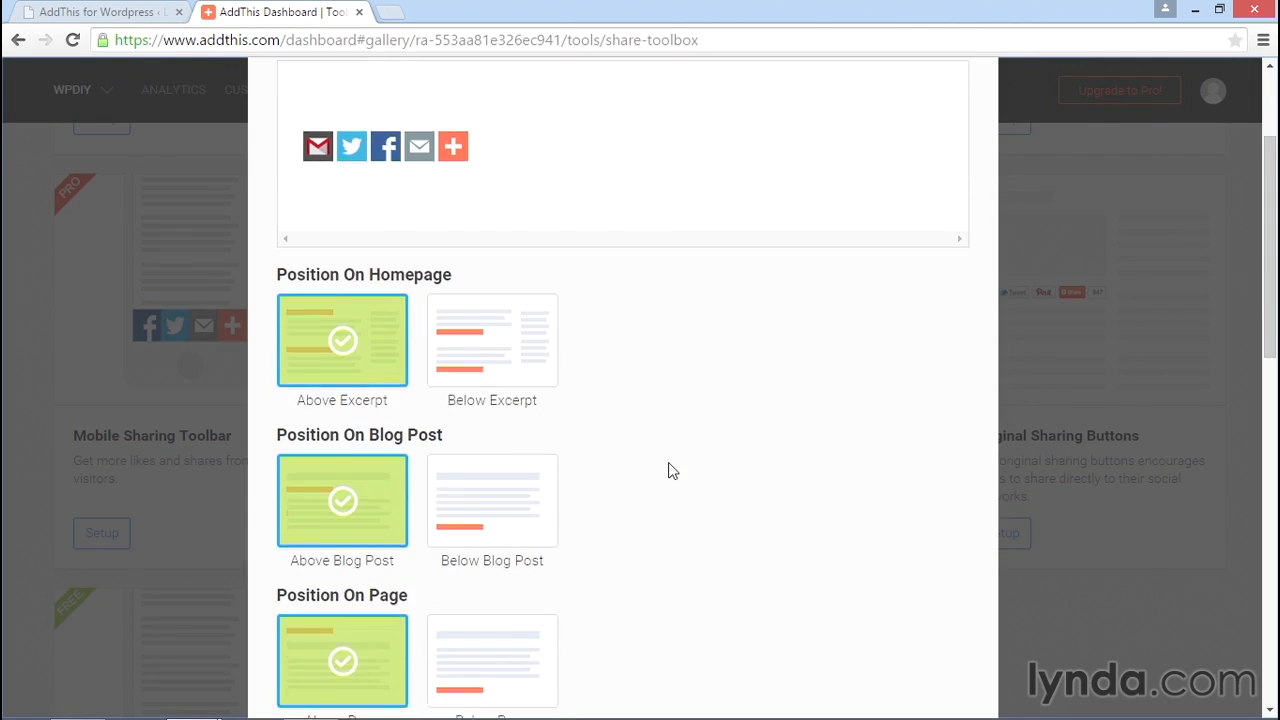
scroll(640, 357, "down", 2)
scroll(640, 357, "down", 1)
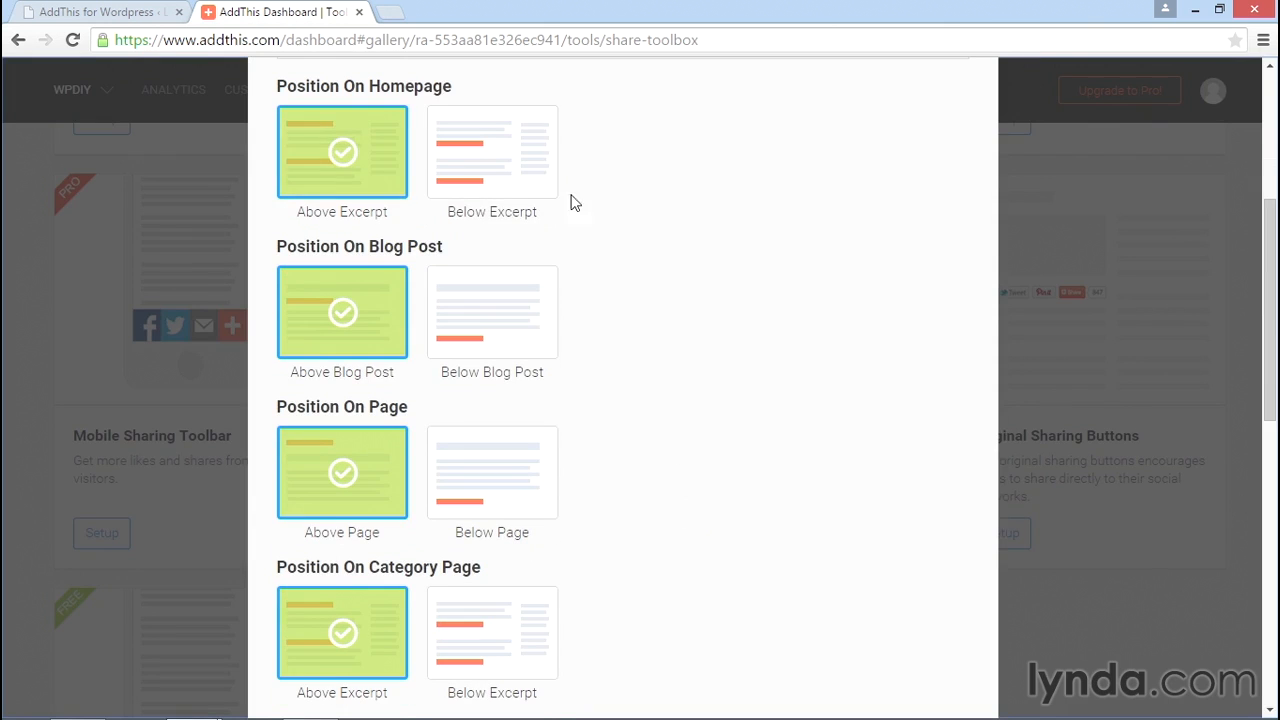
left_click(355, 170)
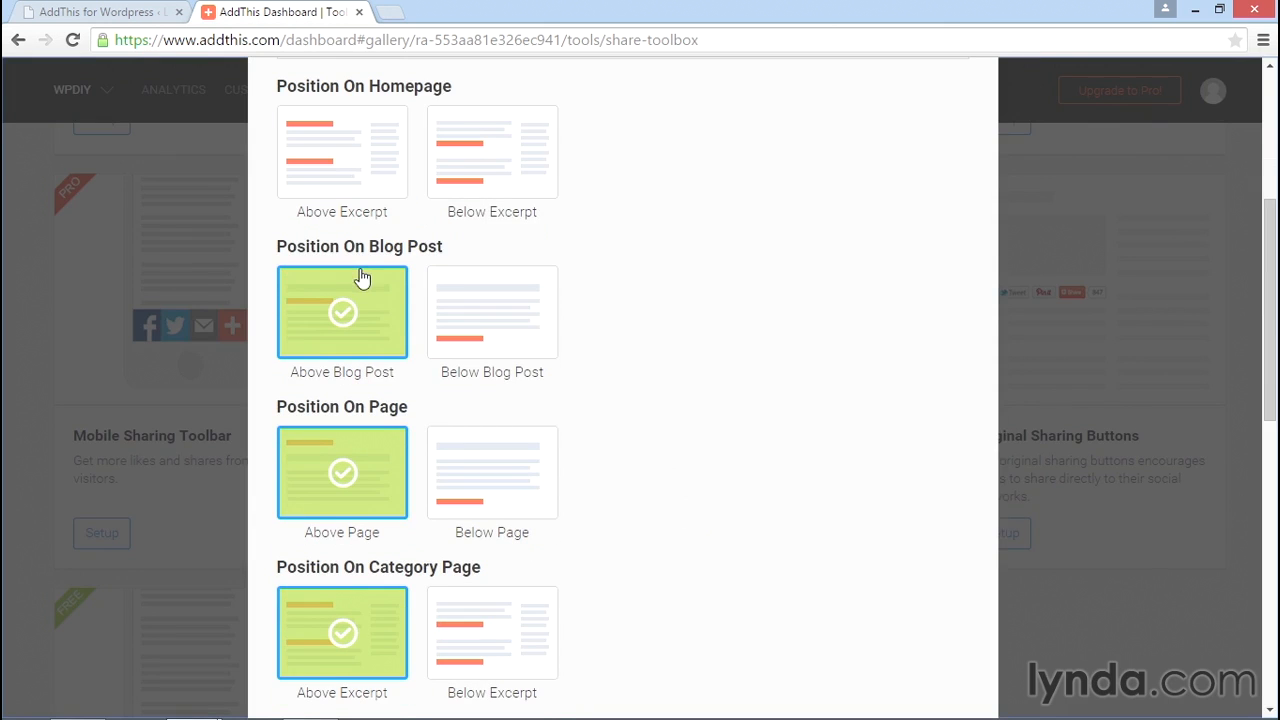
scroll(363, 340, "down", 2)
left_click(353, 337)
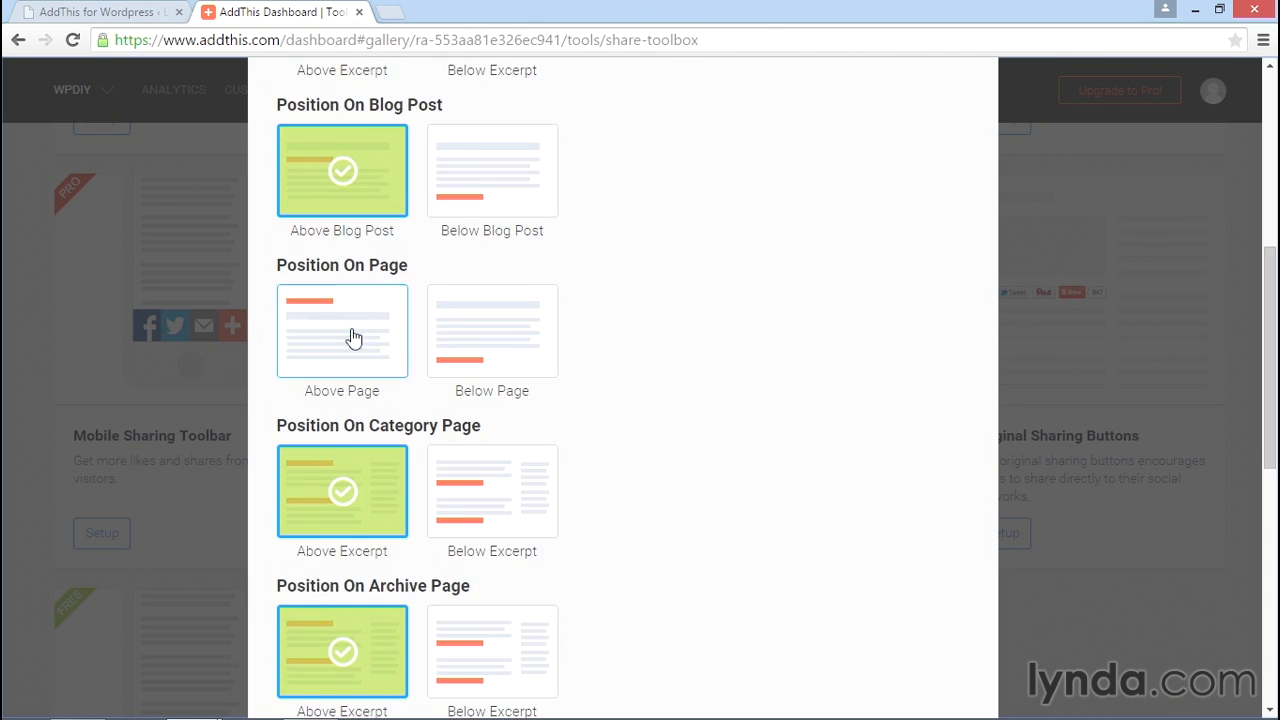
Set the buttons to medium size and leave share counts turned off.
scroll(614, 346, "down", 3)
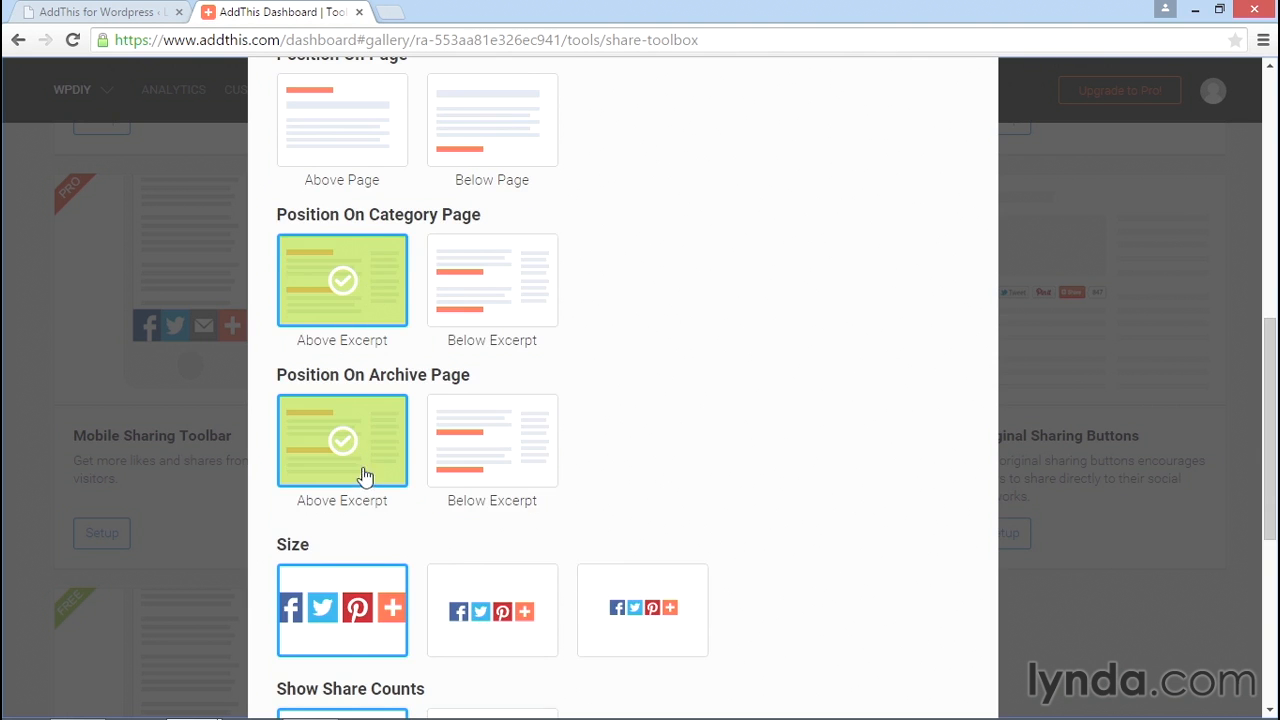
scroll(677, 368, "down", 3)
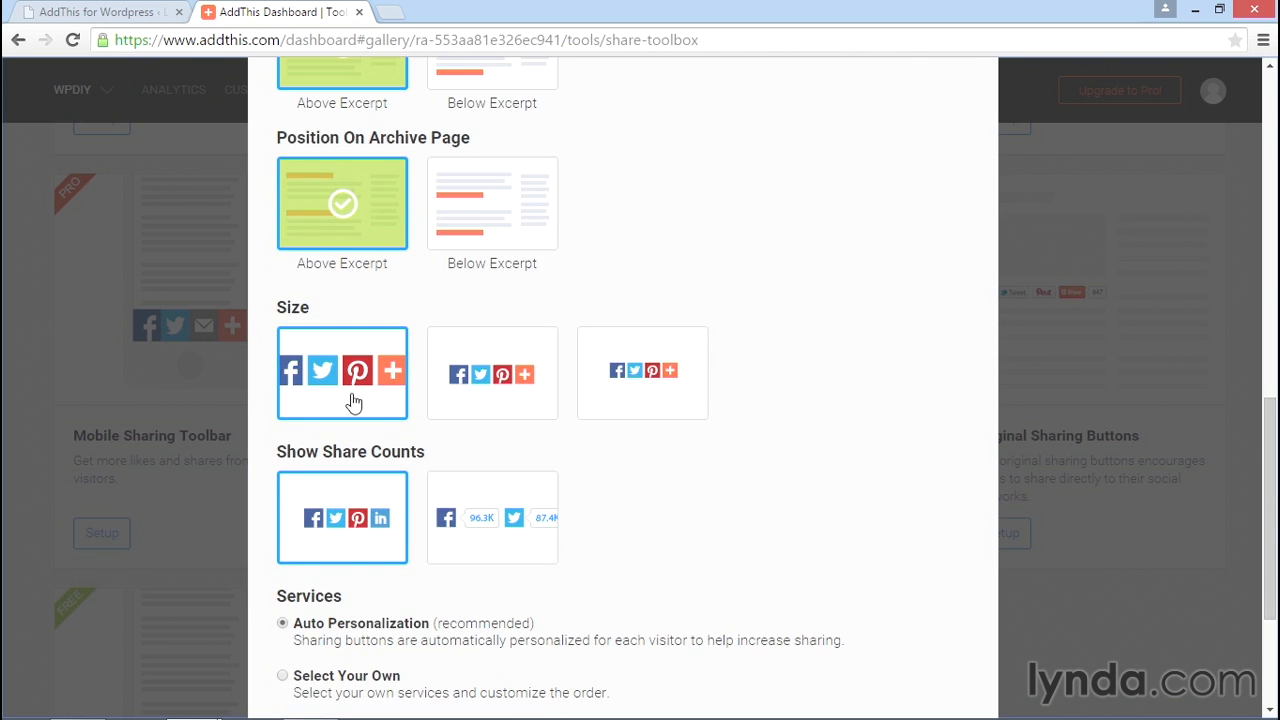
left_click(520, 395)
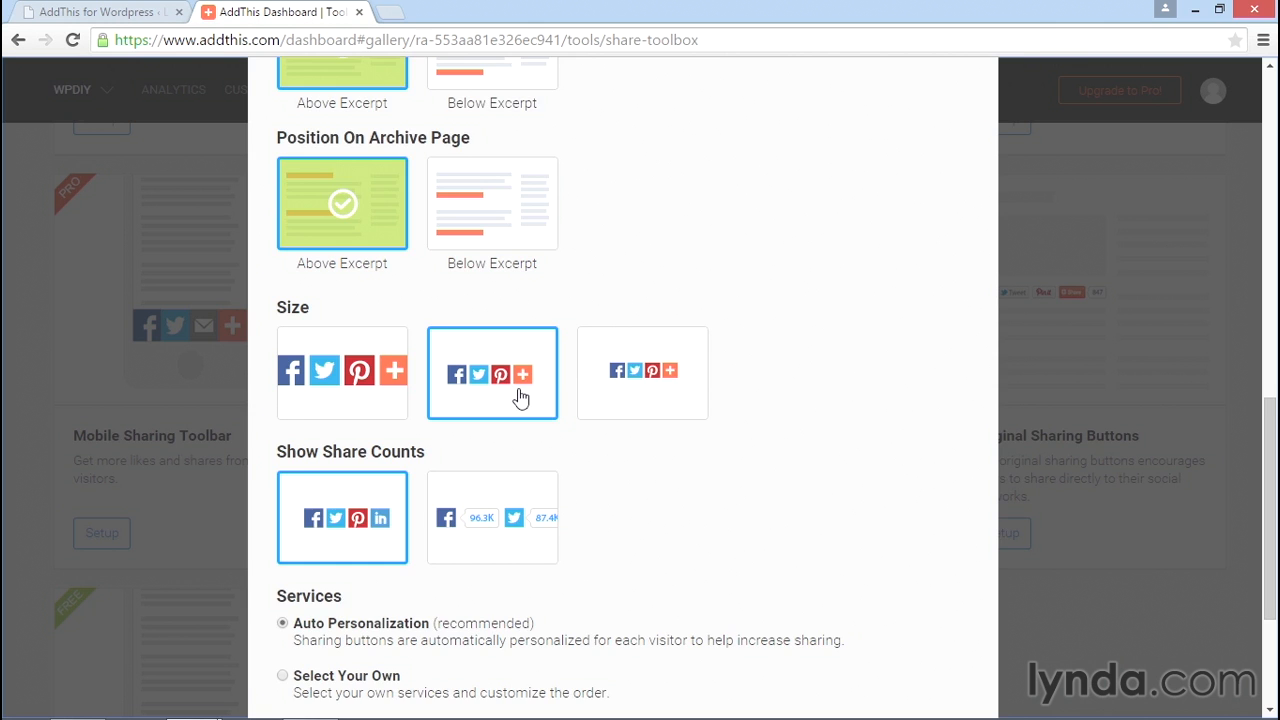
scroll(702, 451, "down", 2)
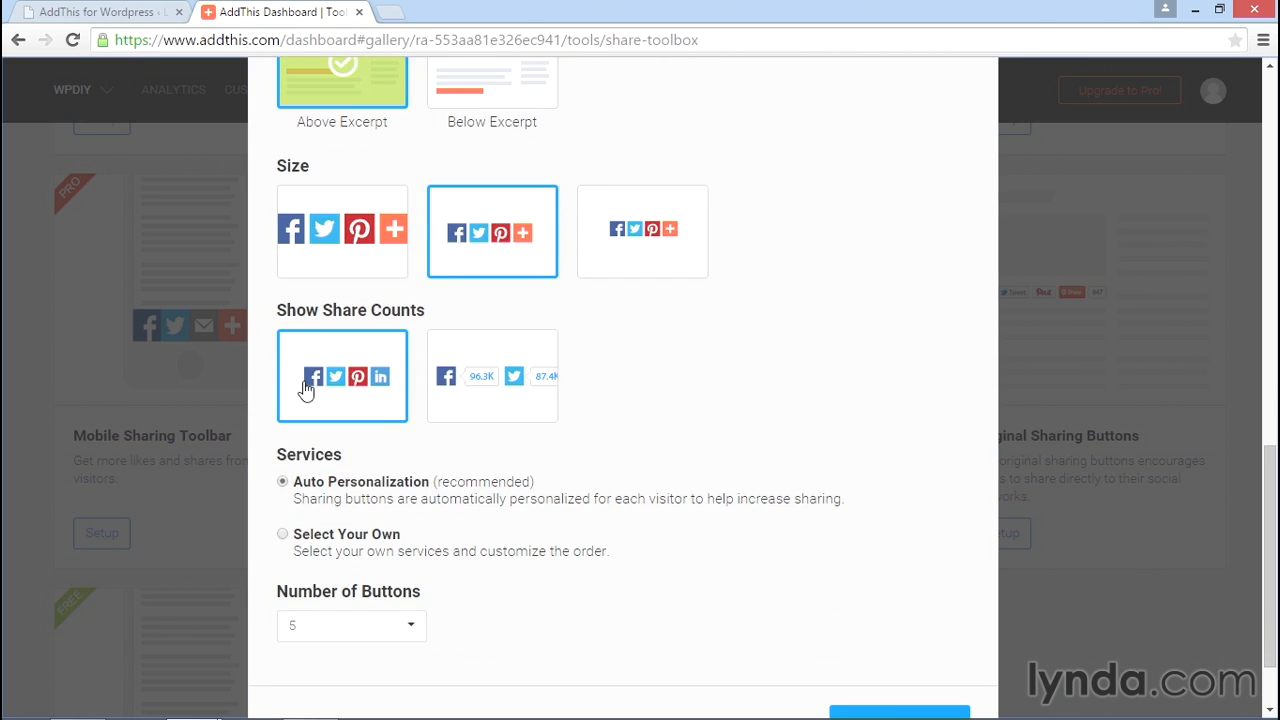
left_click(482, 400)
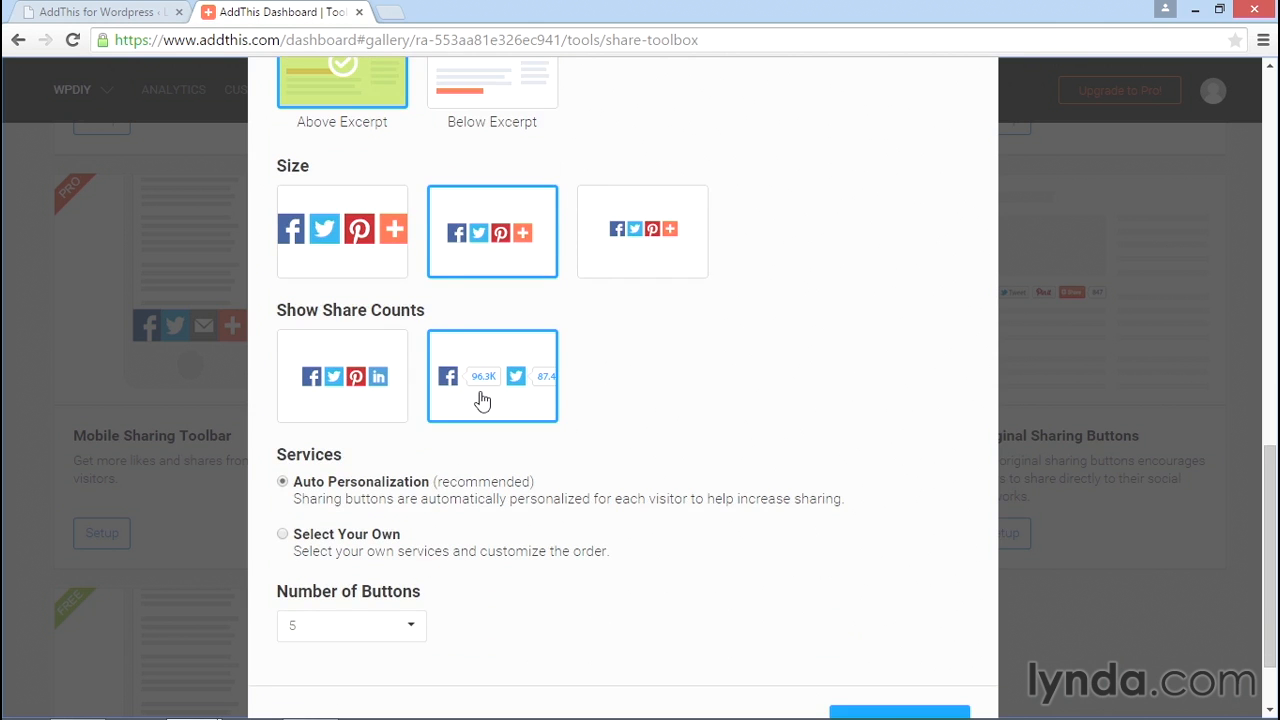
left_click(348, 390)
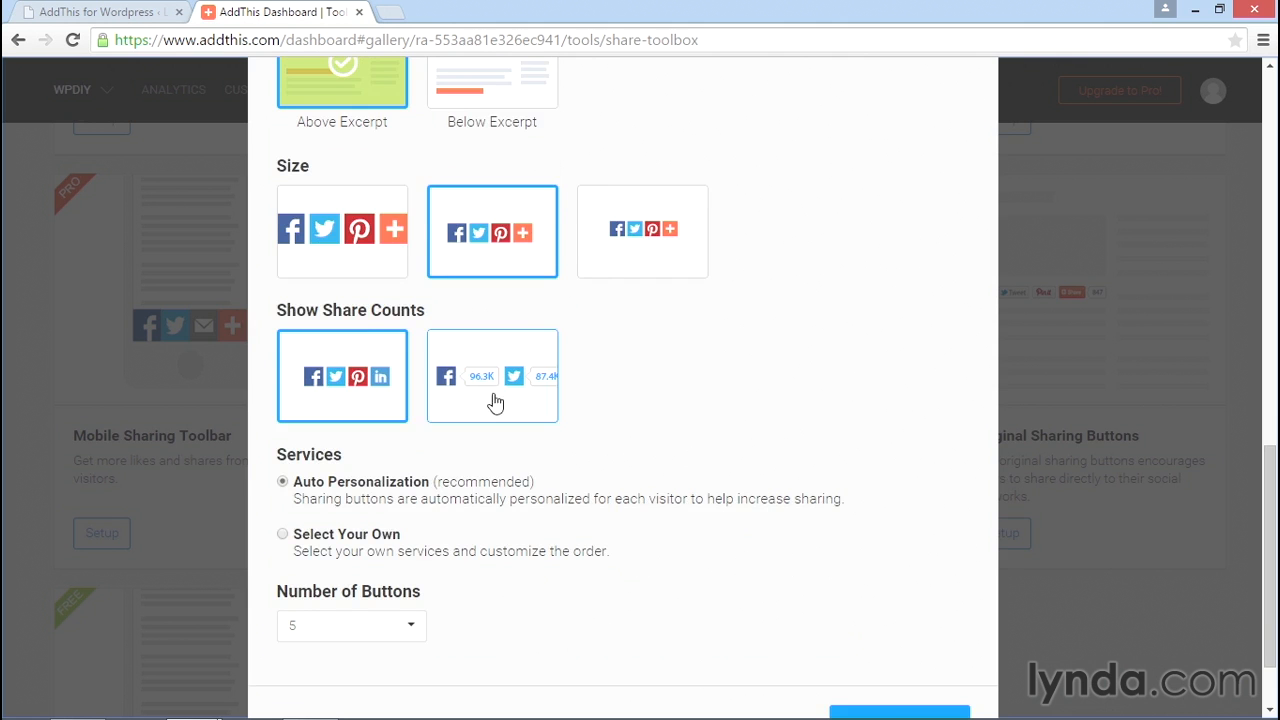
scroll(613, 409, "down", 1)
Activate the Sharing Buttons tool and acknowledge the 'Nice work!' success dialog with Ok.
scroll(617, 397, "down", 1)
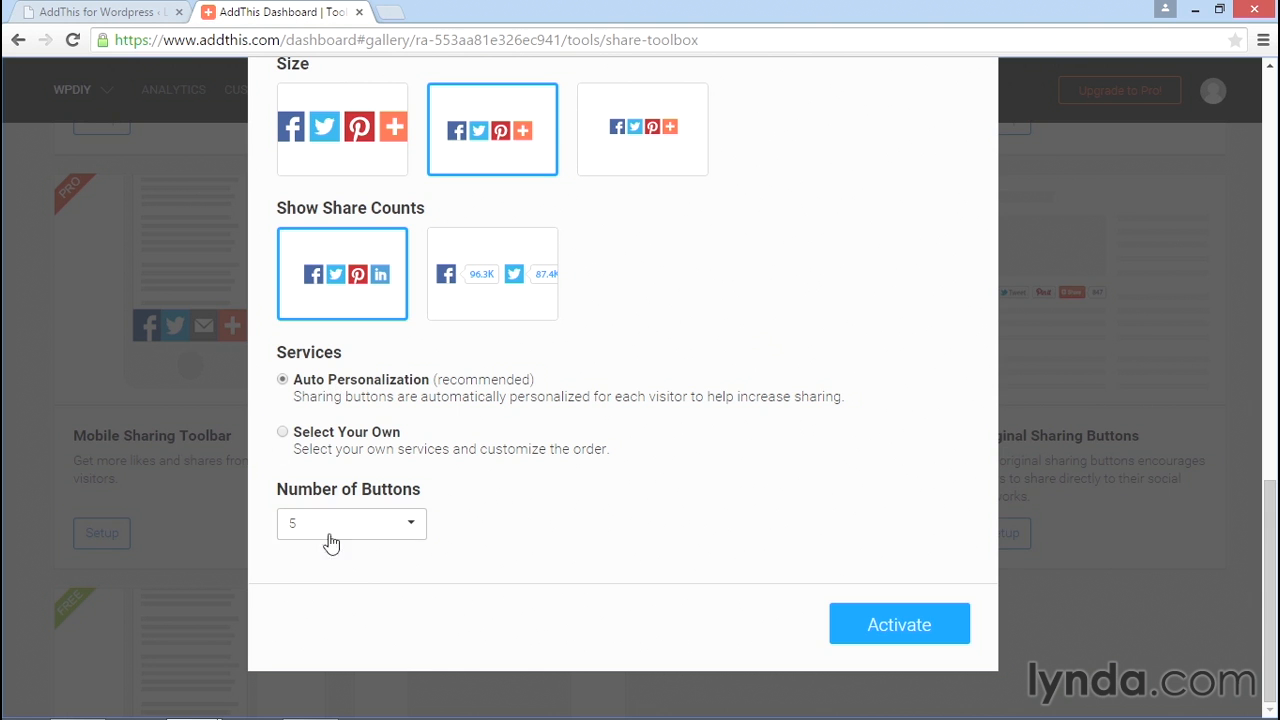
left_click(906, 622)
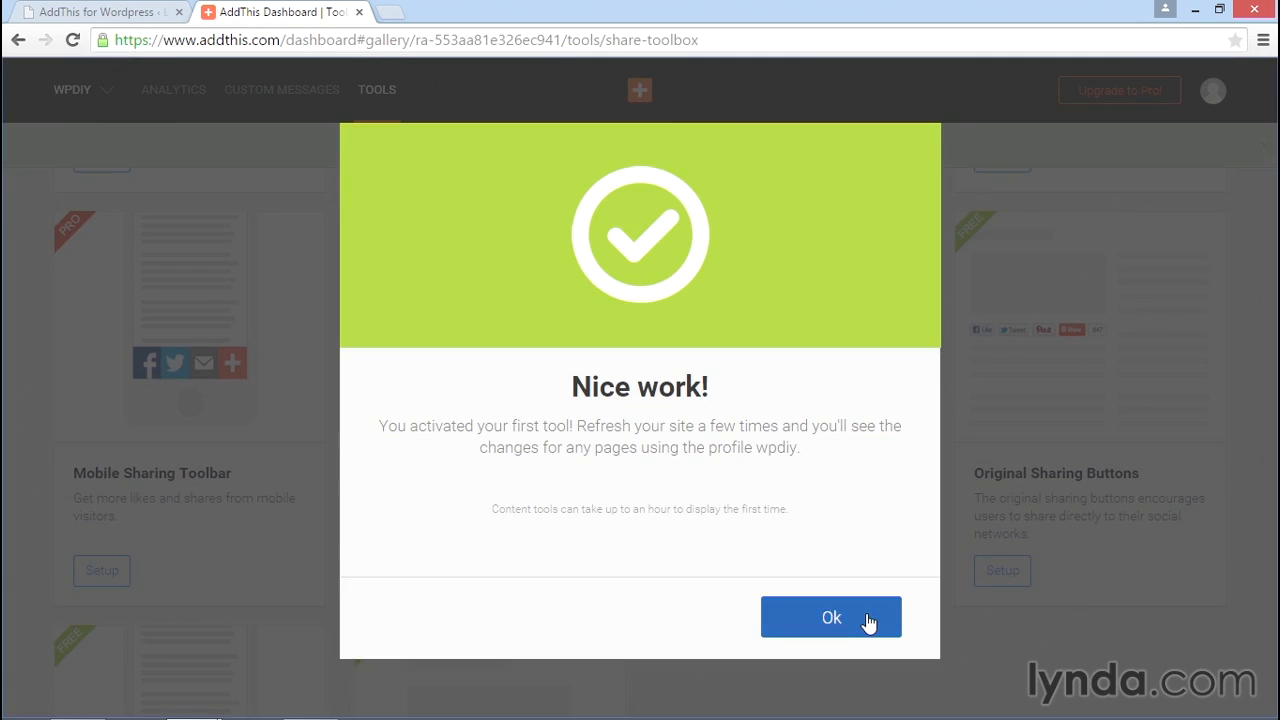
left_click(867, 620)
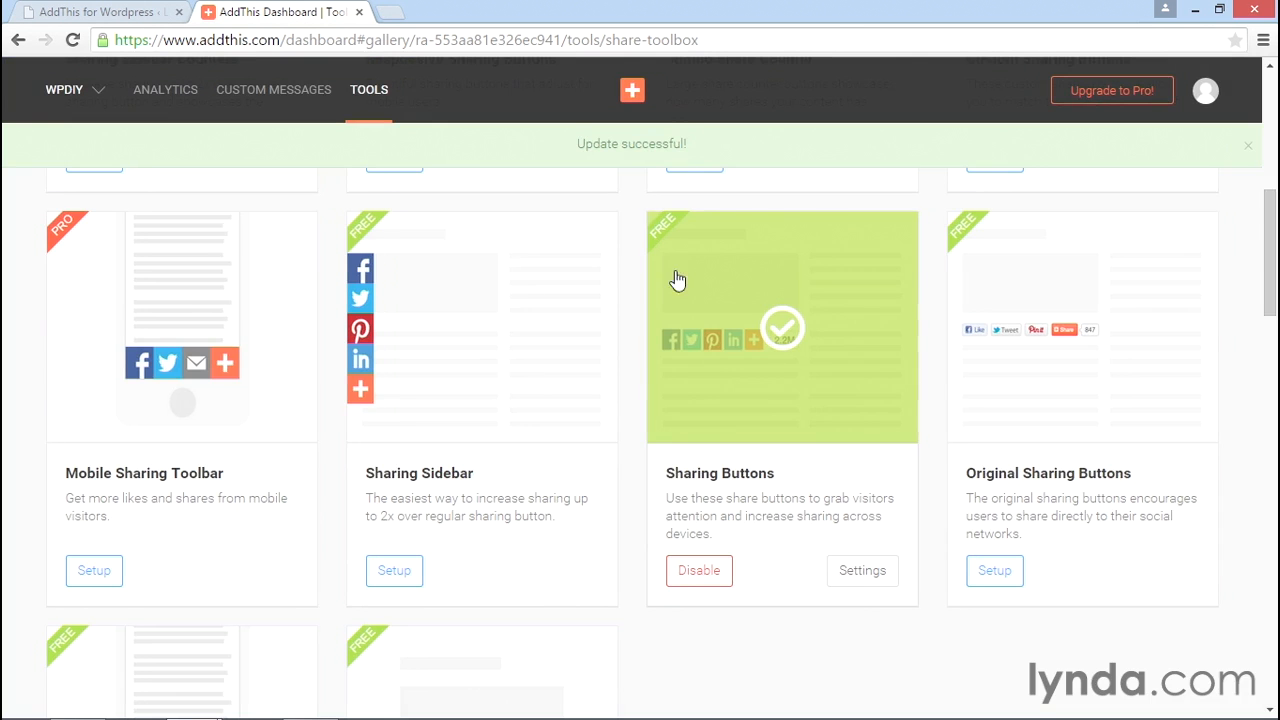
From the WordPress admin, open the Leaf & Mortar site front page in a new tab.
left_click(116, 16)
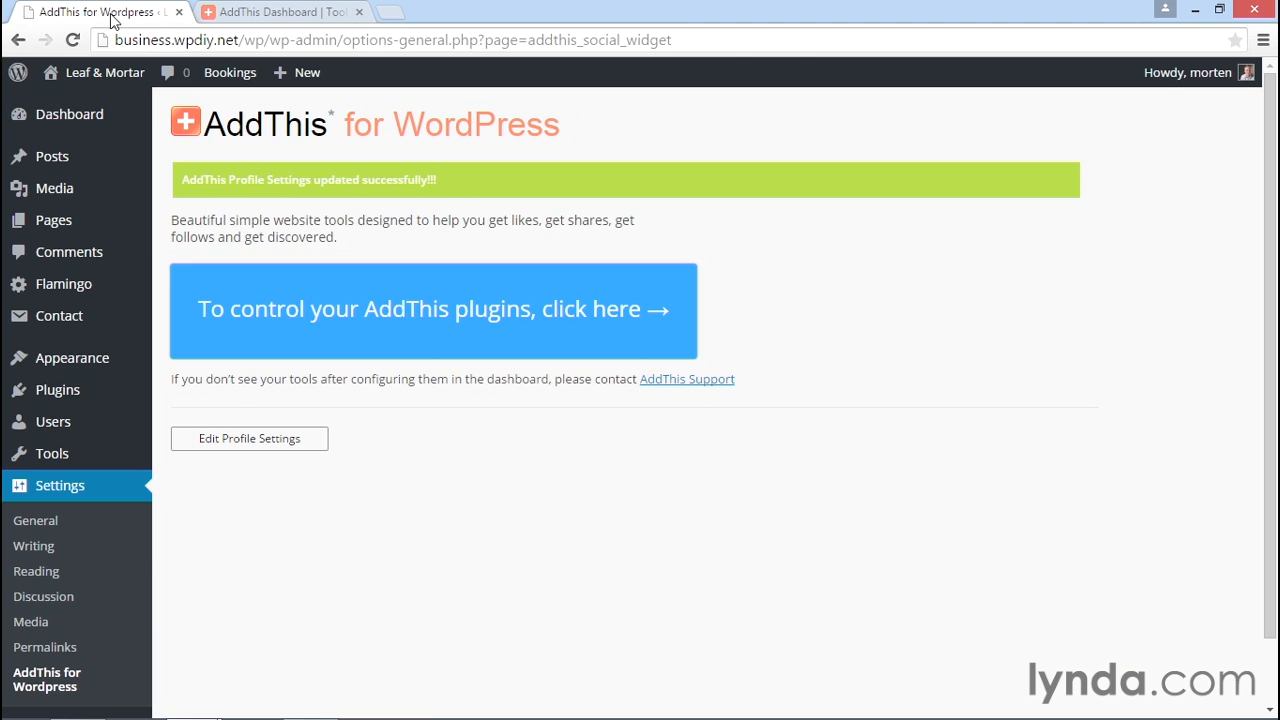
right_click(118, 82)
left_click(276, 90)
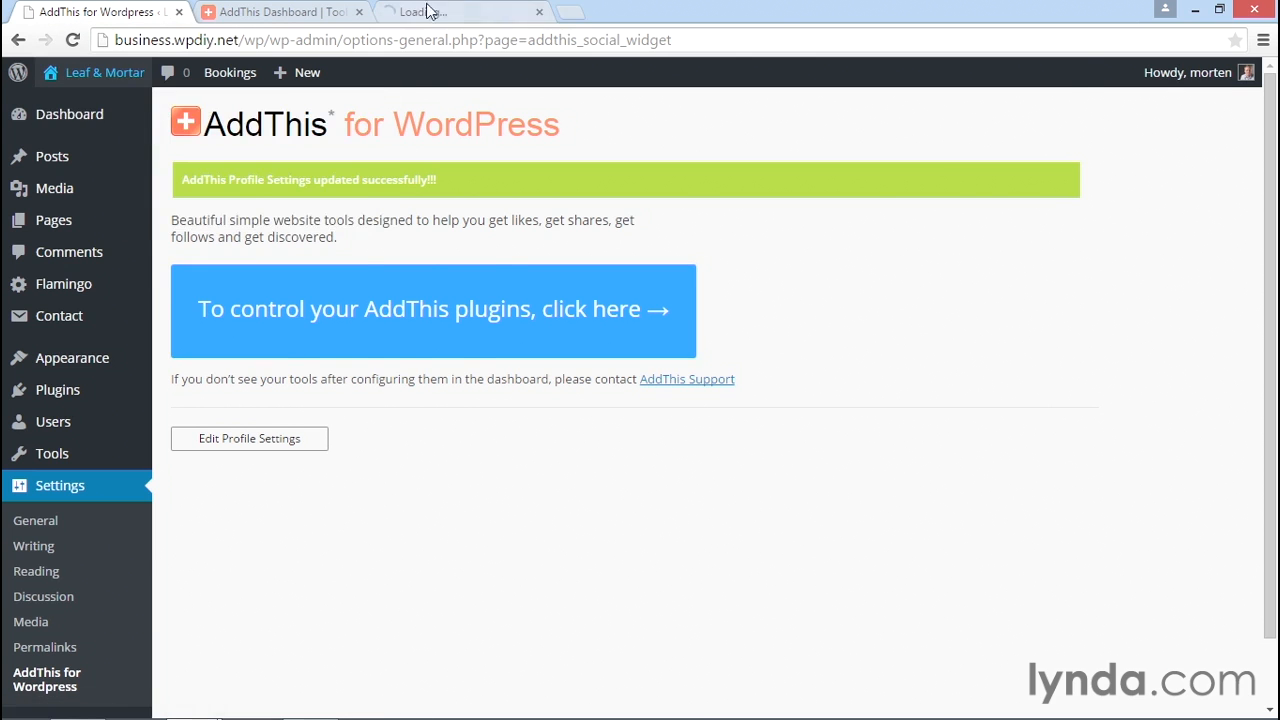
left_click(440, 12)
Open the 'Discount on plants through April' blog post and inspect its five AddThis sharing buttons.
left_click(823, 198)
scroll(857, 371, "down", 4)
scroll(463, 470, "up", 4)
left_click(436, 336)
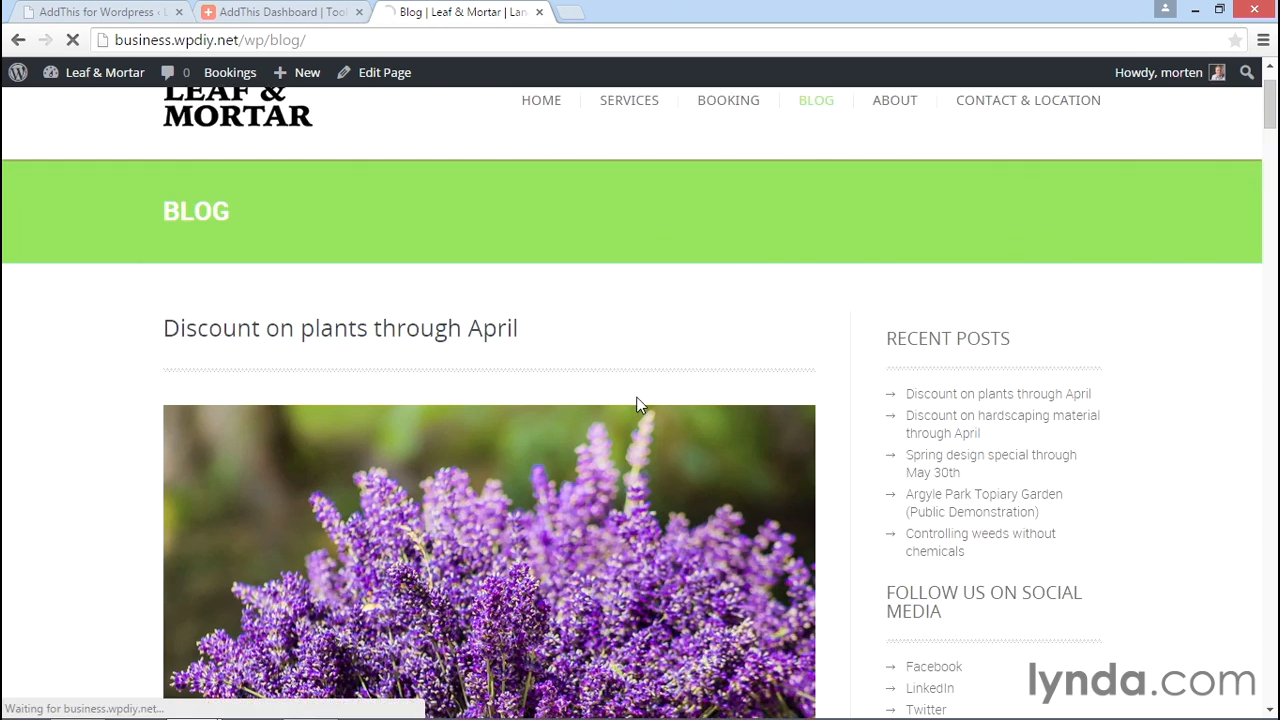
scroll(115, 450, "down", 7)
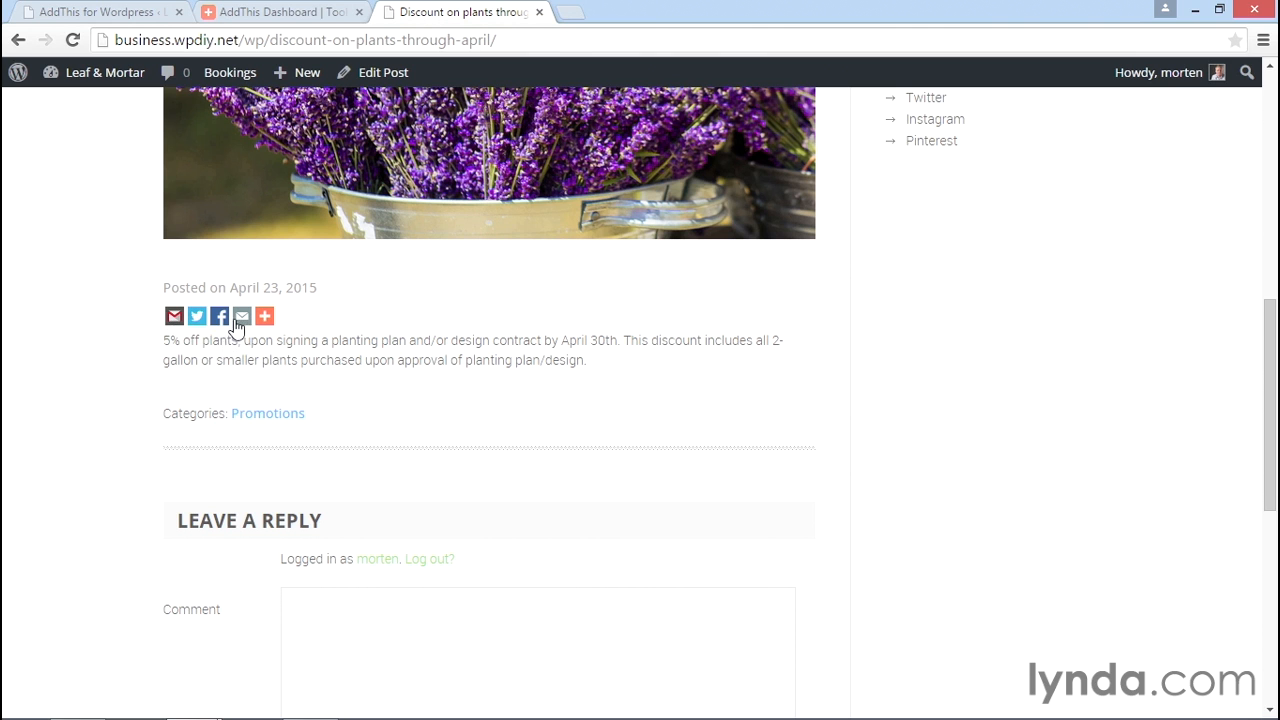
mouse_move(266, 320)
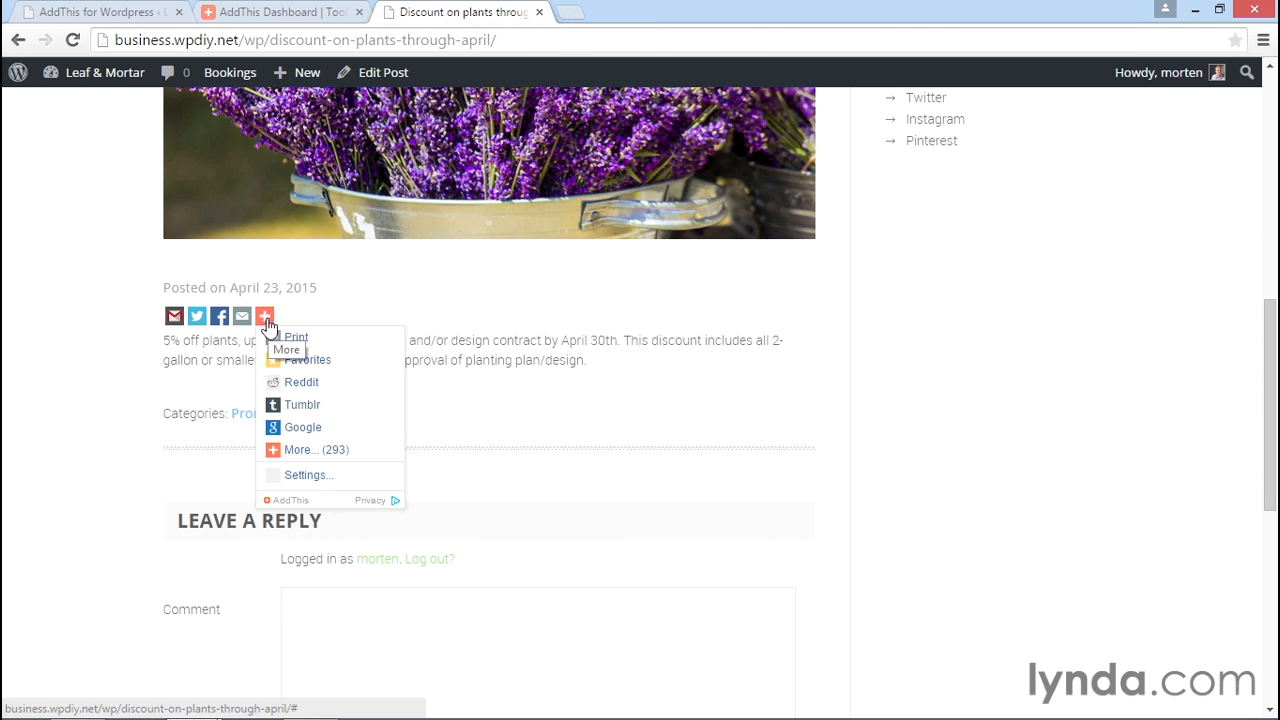